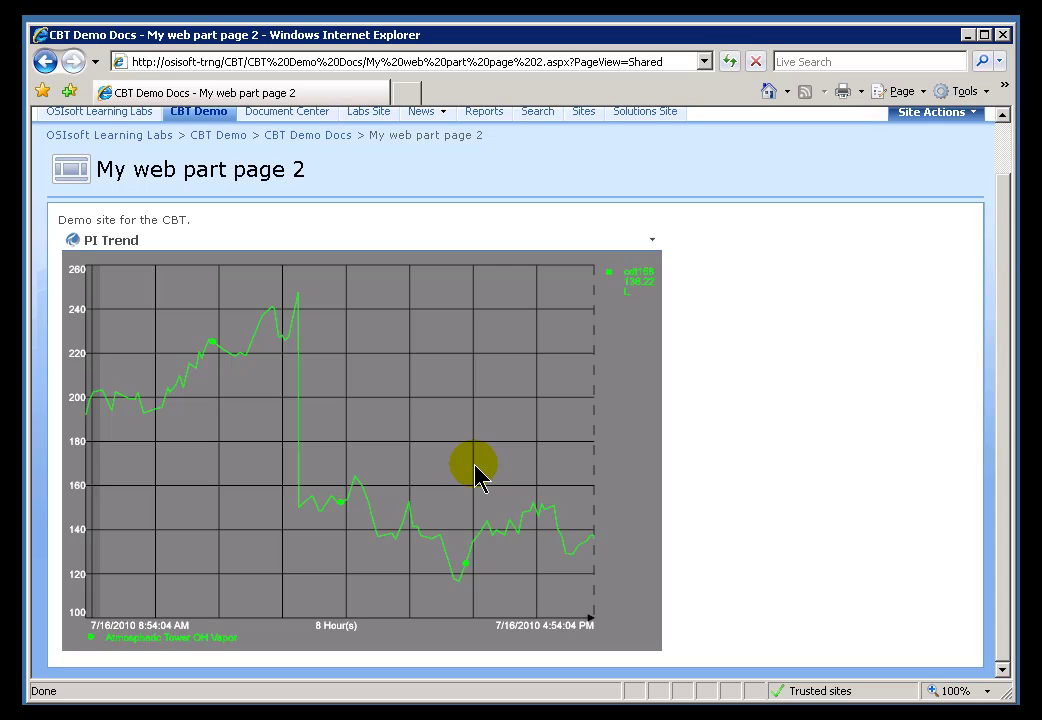
- Open the PI Trend web part's menu to reach Modify Shared Web Part
click(652, 241)
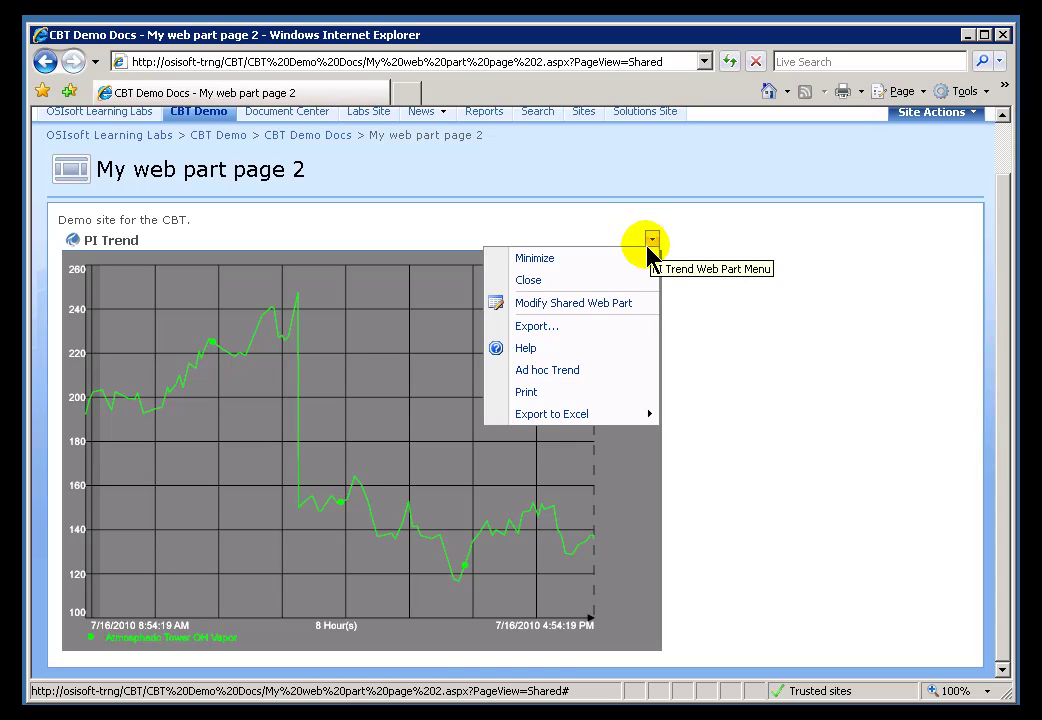
- Open the PI Trend settings pane and the Select PI Data picker on the Training Sample database
click(544, 307)
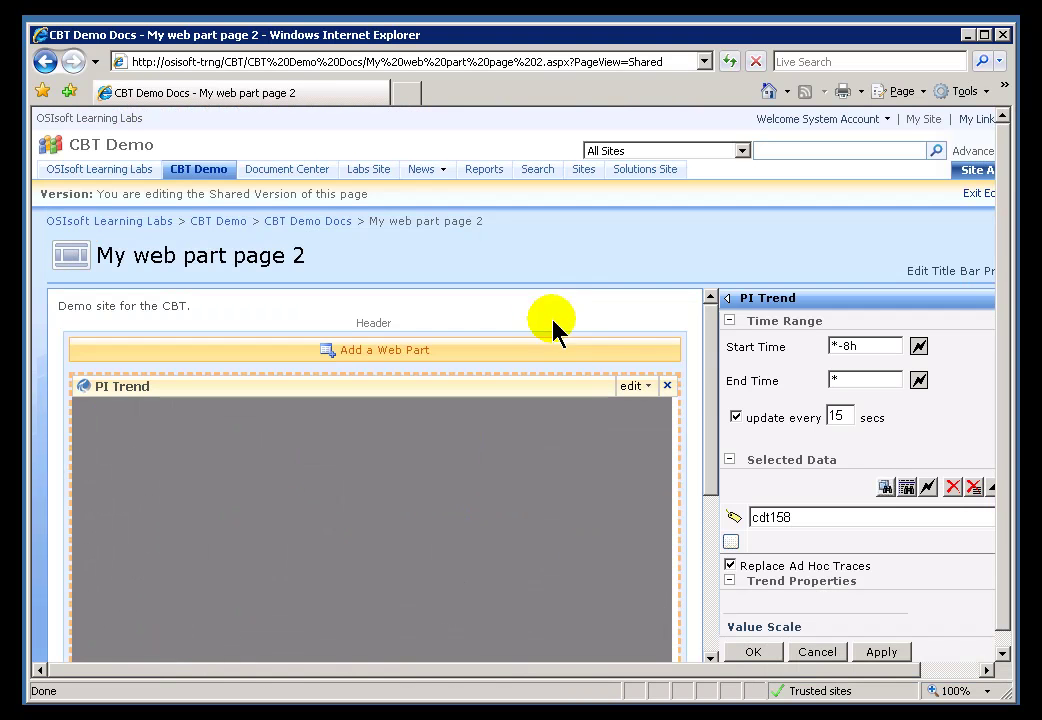
click(1000, 405)
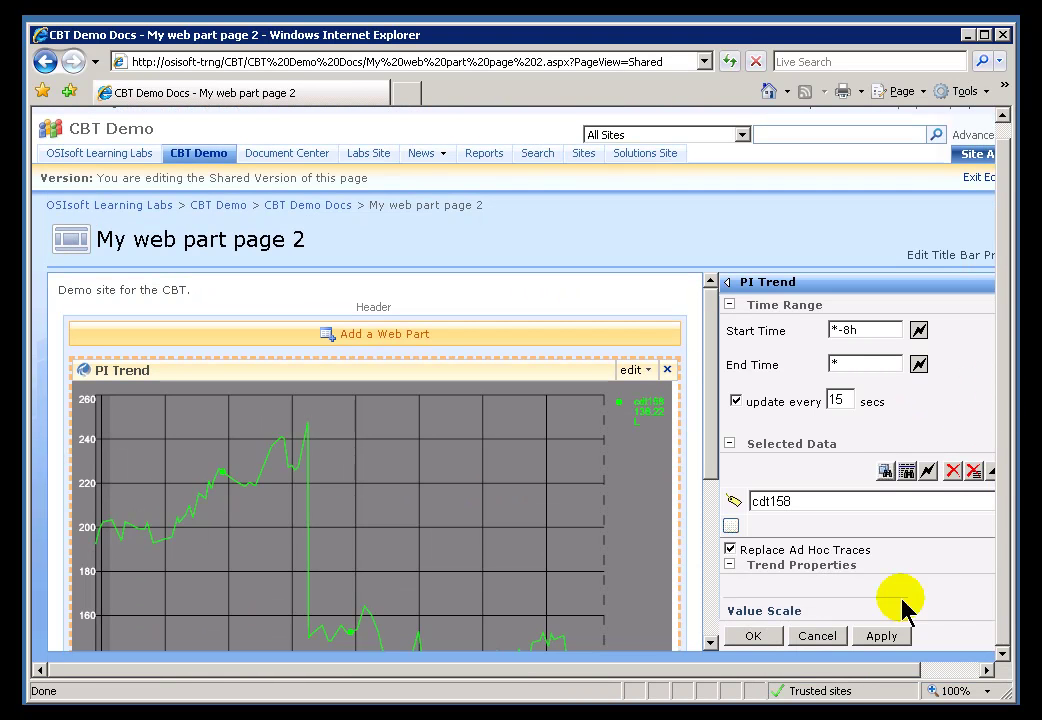
click(833, 669)
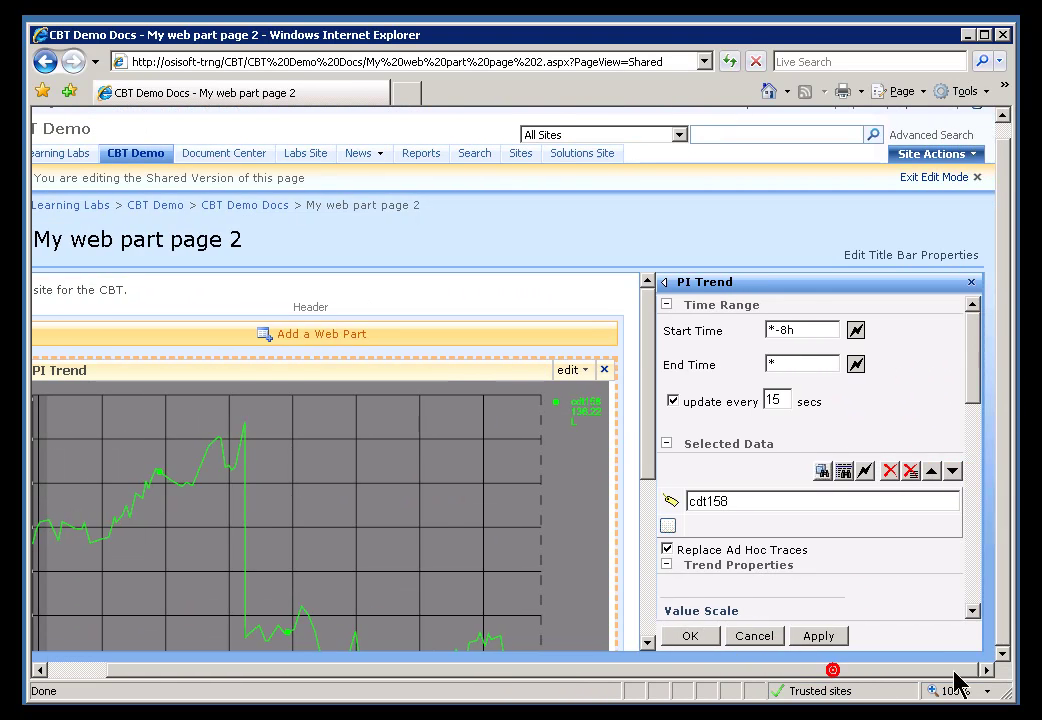
click(822, 472)
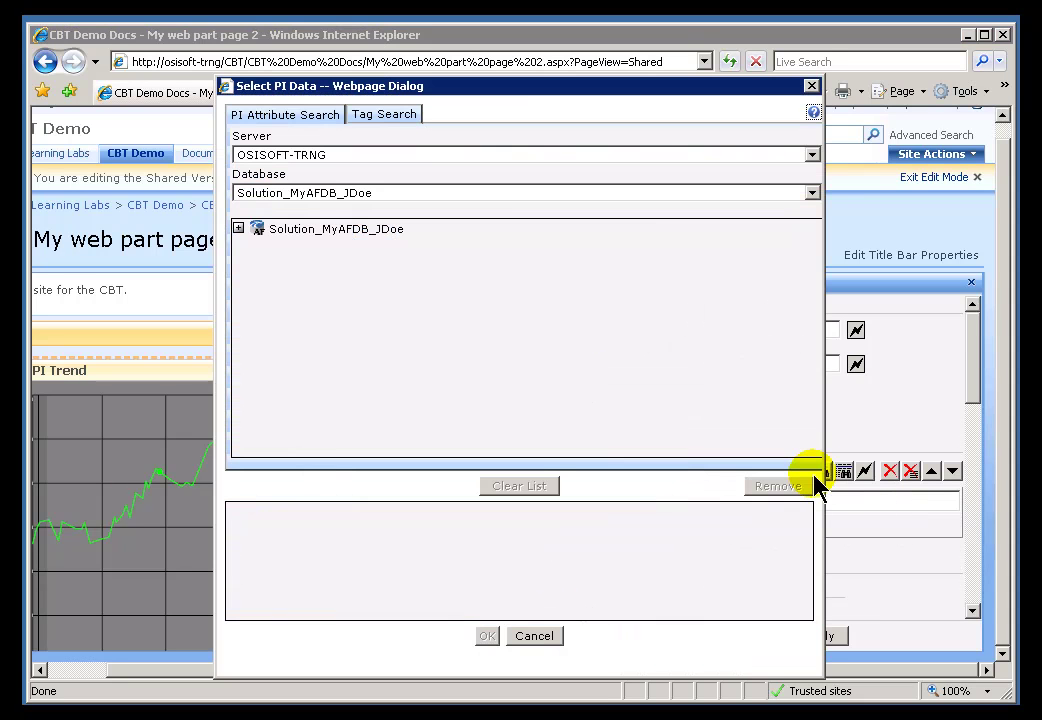
click(548, 645)
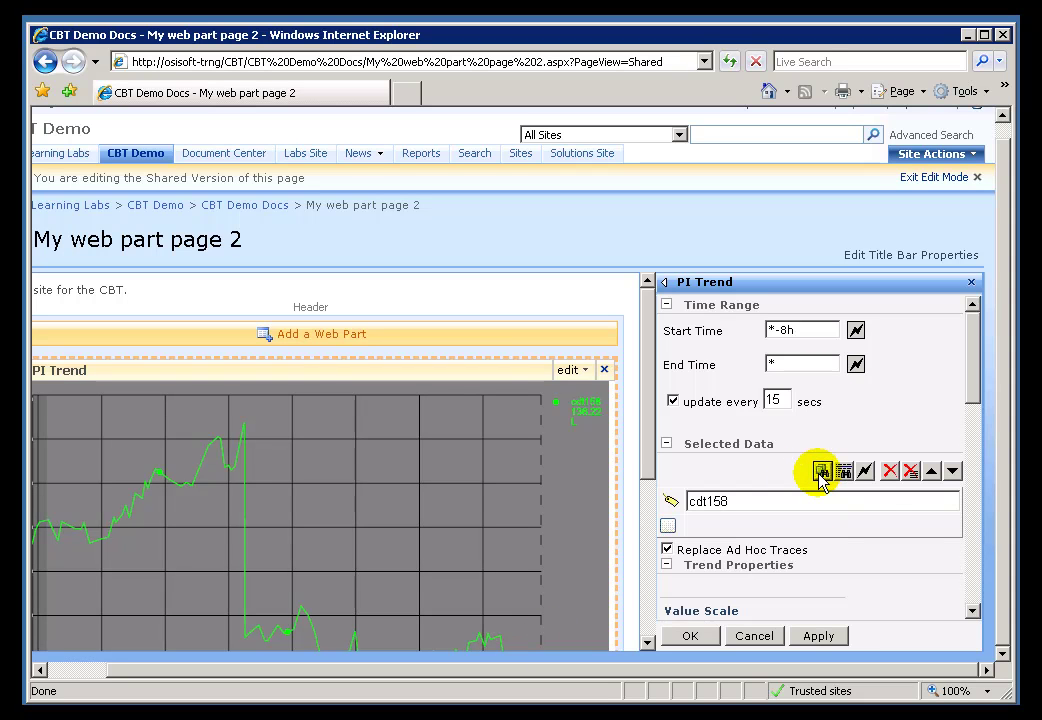
click(821, 473)
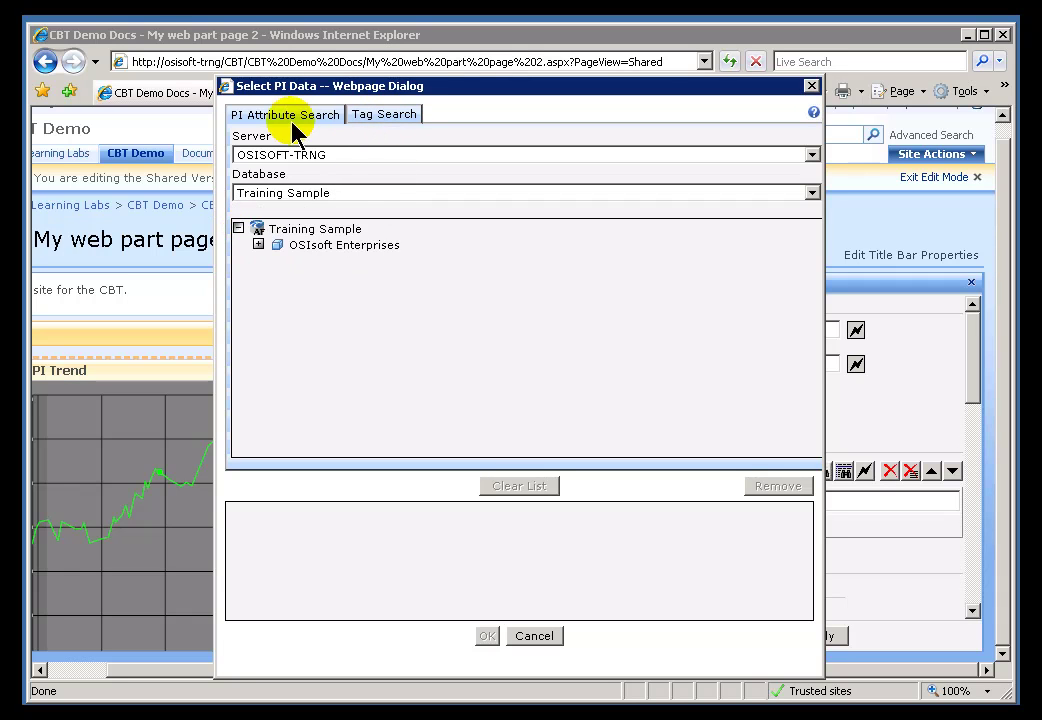
- Expand OSIsoft Enterprises > Geography > Houston > Chemicals Division > Equipment List > Flow Meters > HOU FM 001
click(258, 244)
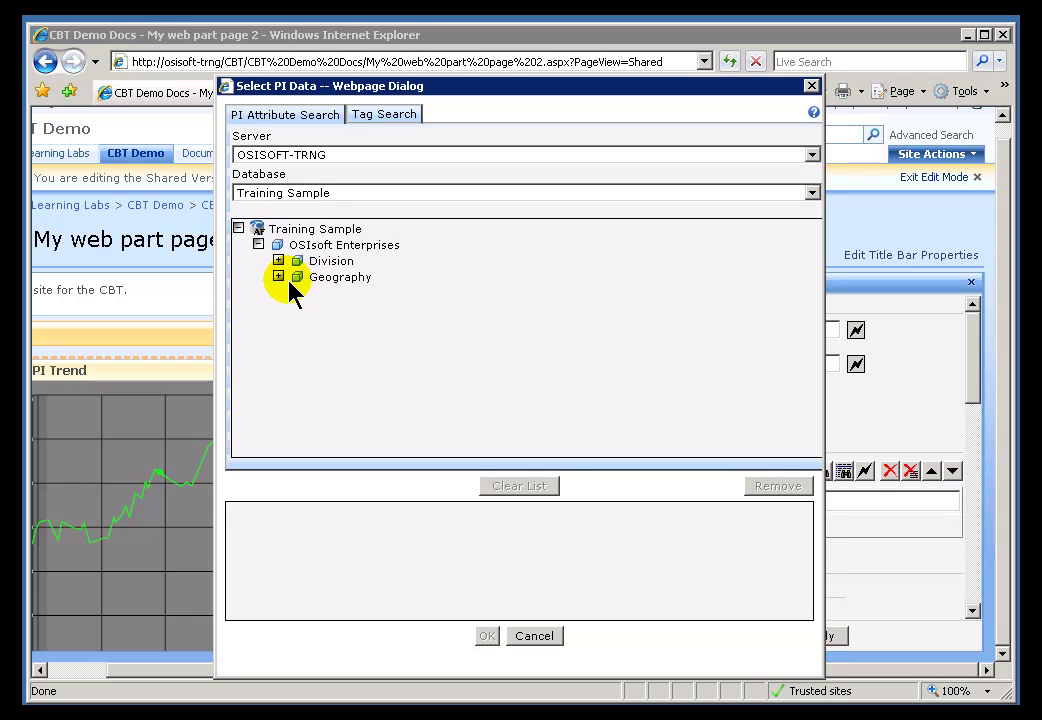
click(279, 277)
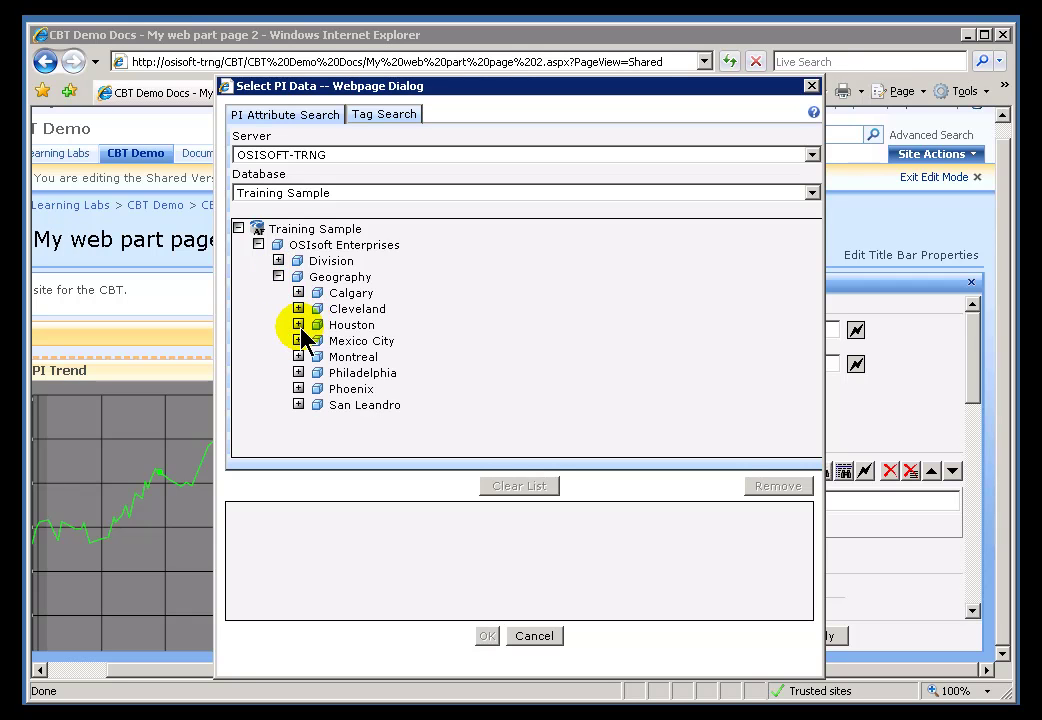
click(298, 324)
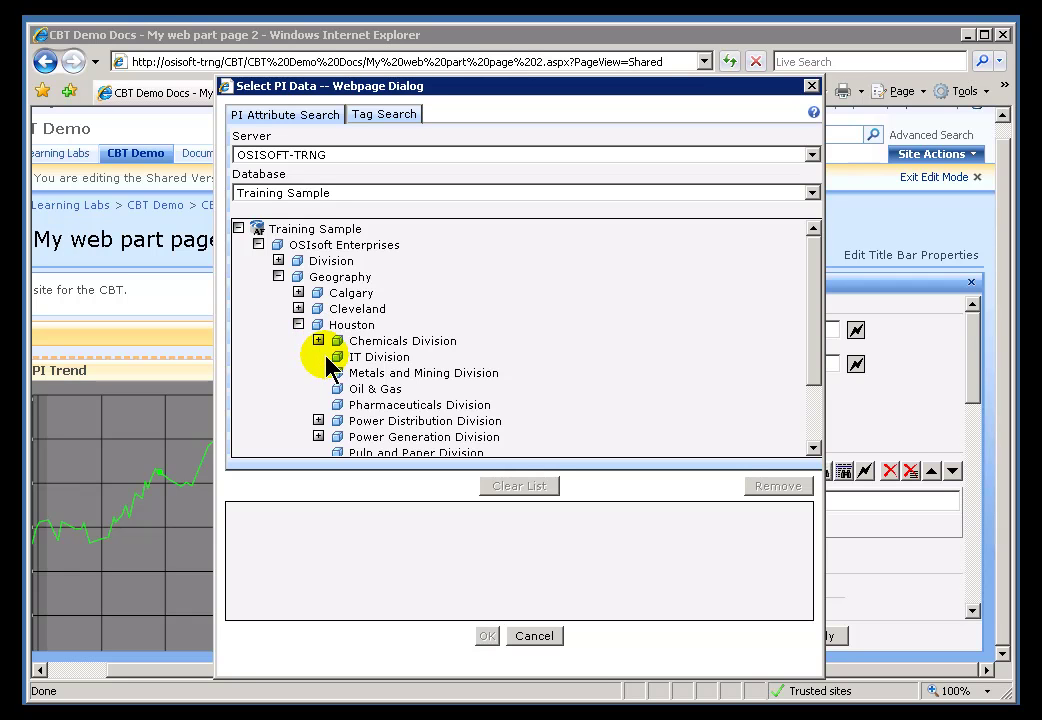
click(318, 340)
click(338, 357)
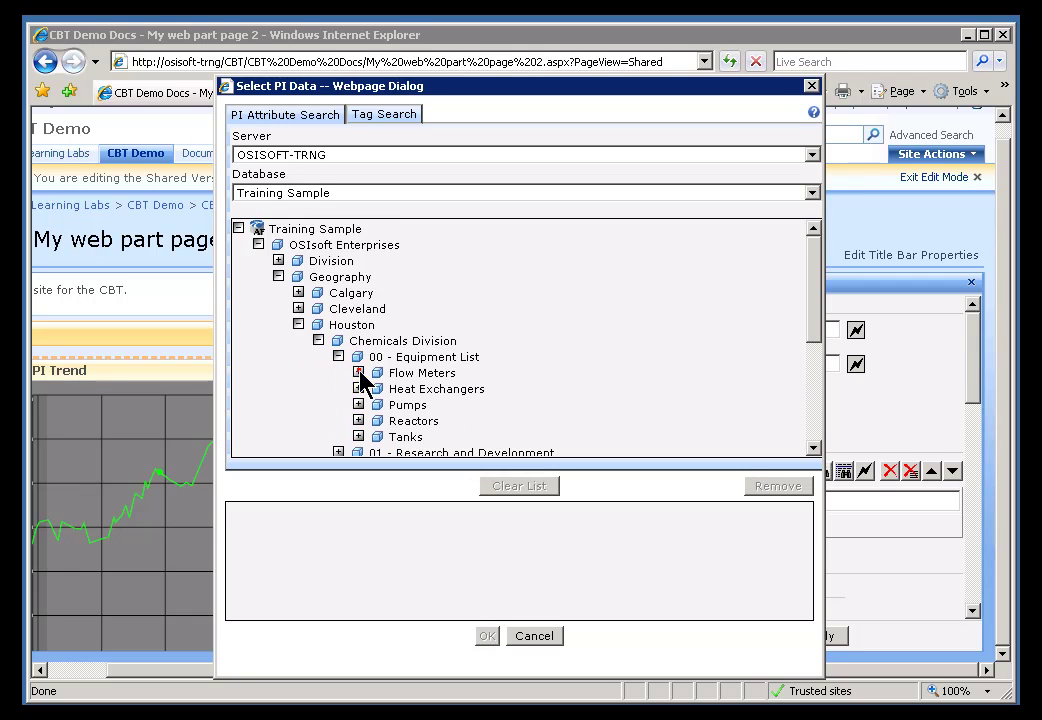
click(358, 372)
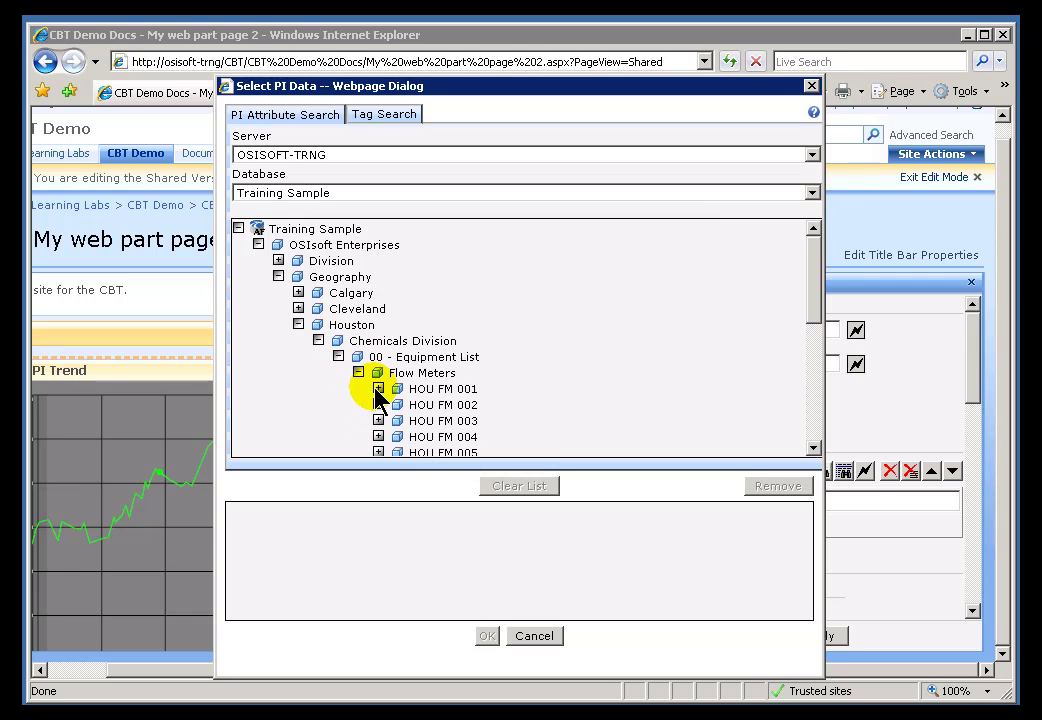
click(378, 390)
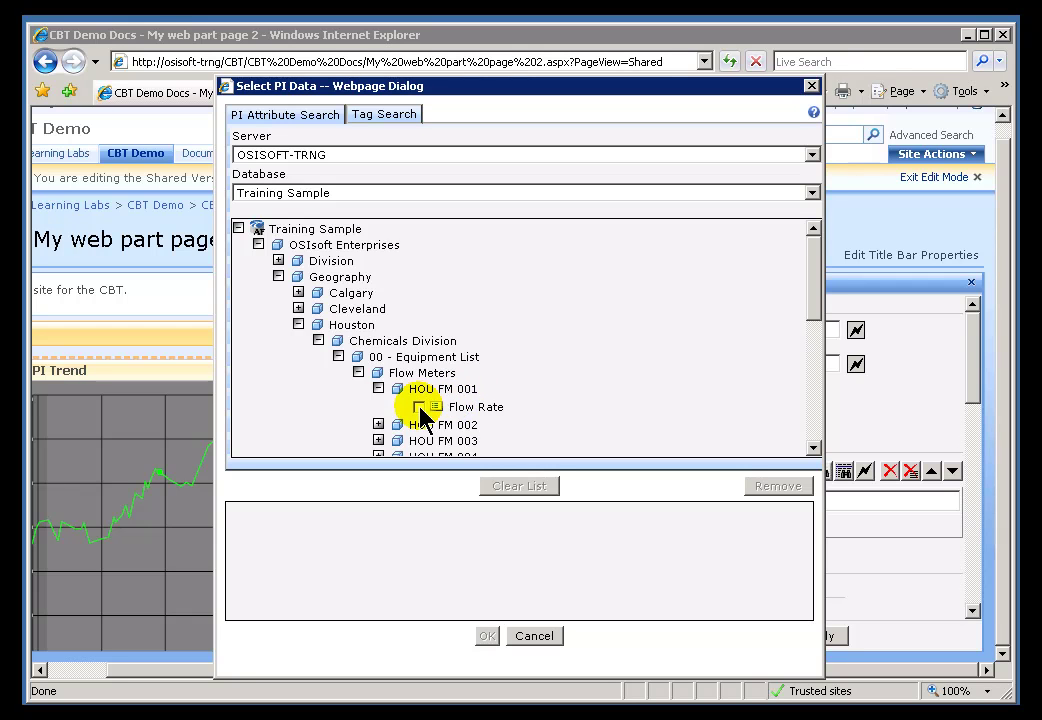
- Select HOU FM 001's Flow Rate and, under Tanks, HOU Tank 001's Concentration
click(419, 407)
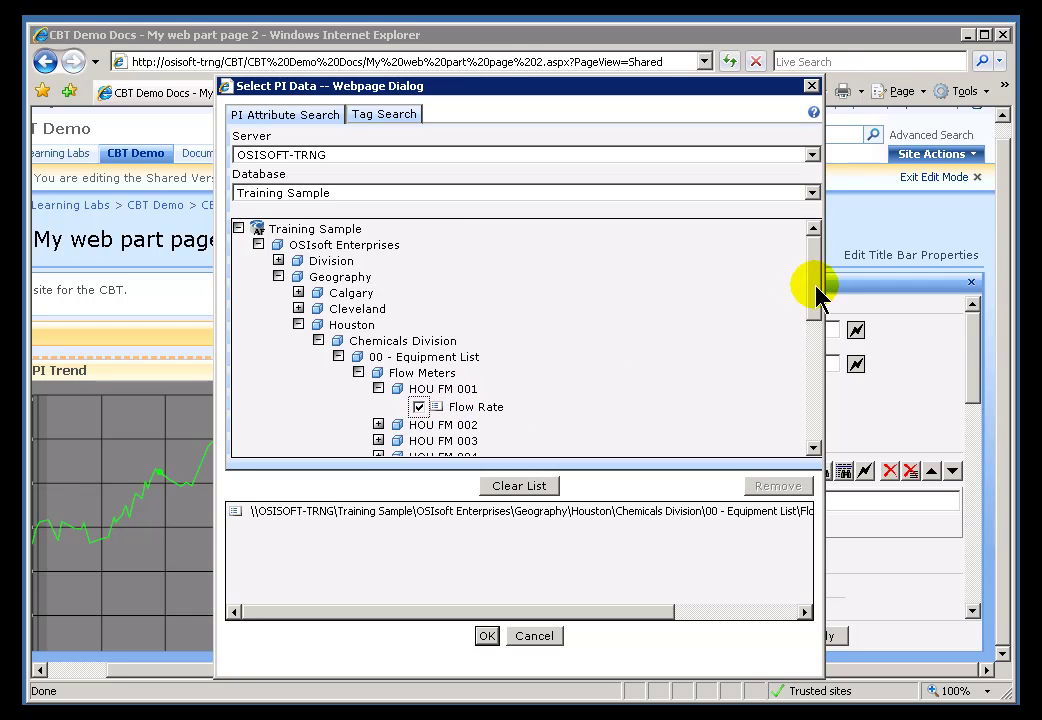
drag(814, 285, 810, 352)
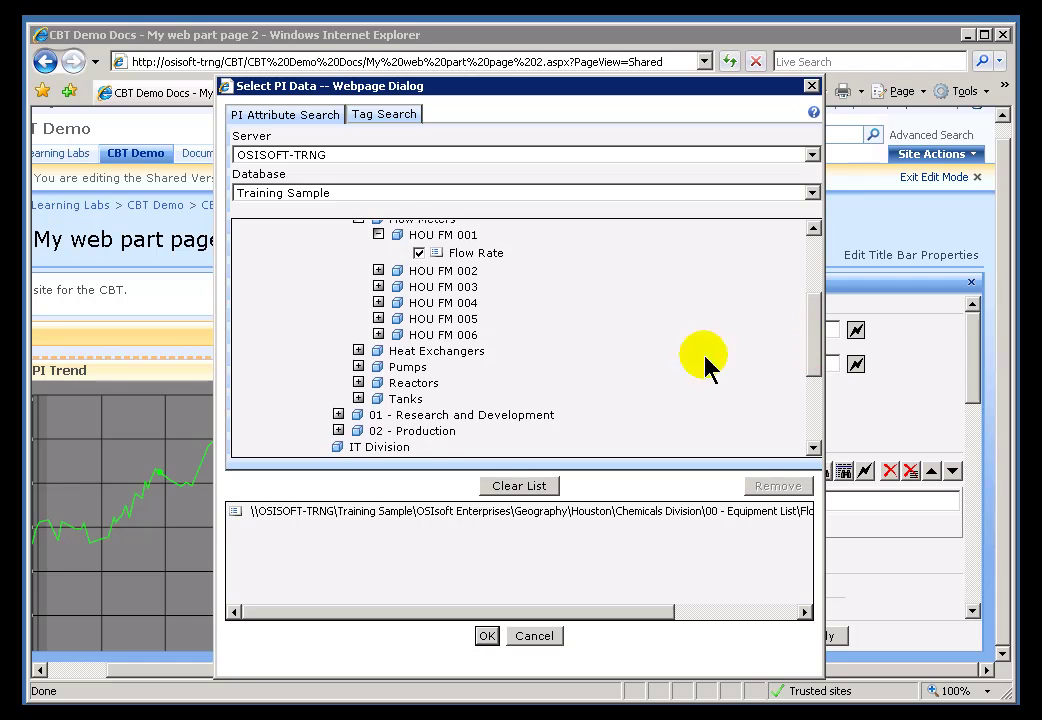
click(358, 400)
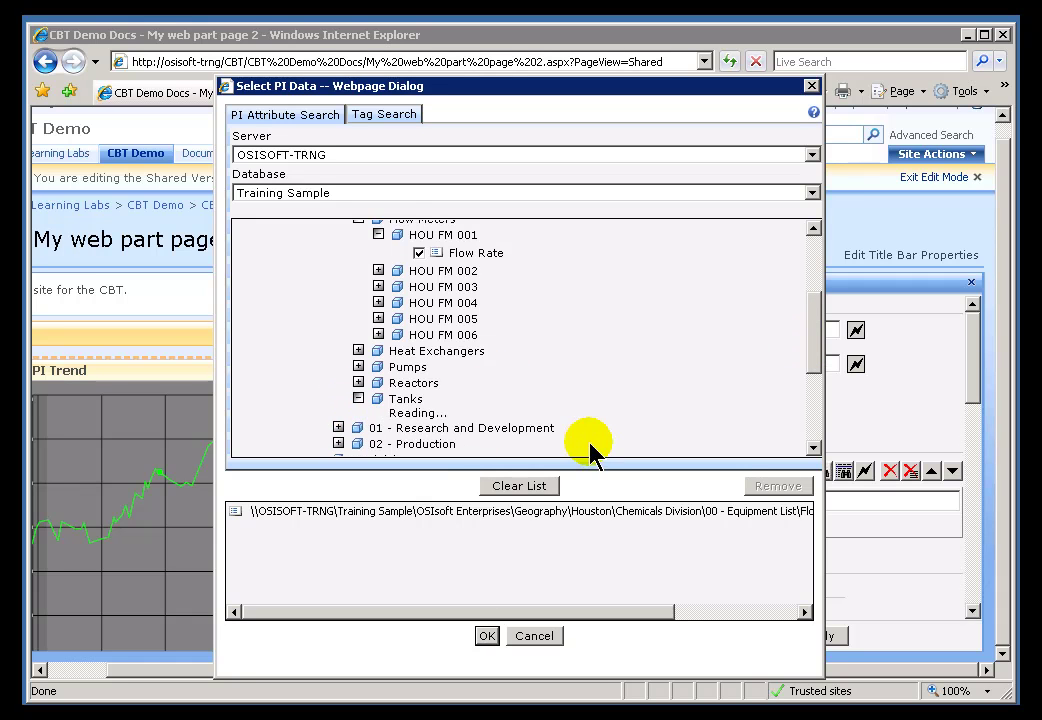
click(377, 414)
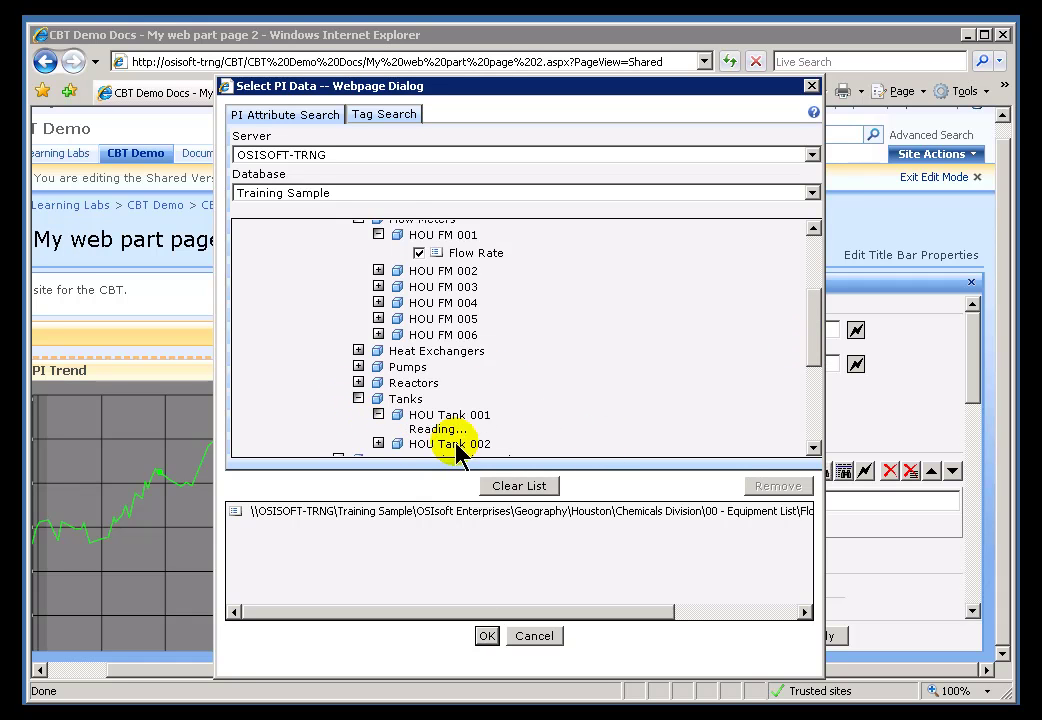
click(418, 433)
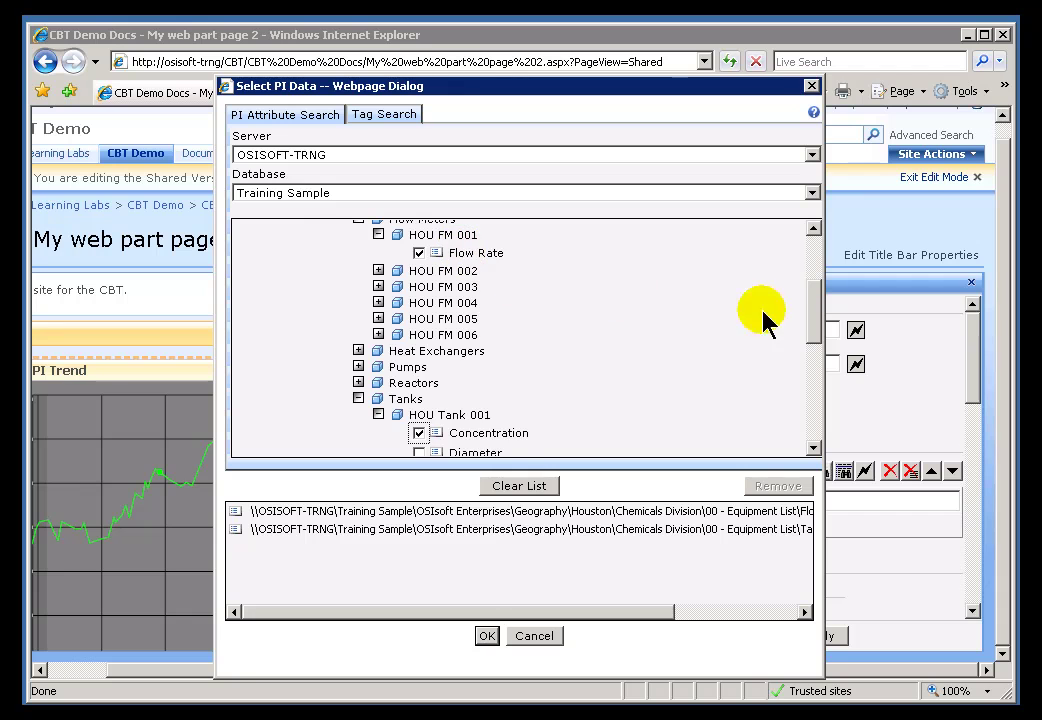
drag(809, 304, 812, 288)
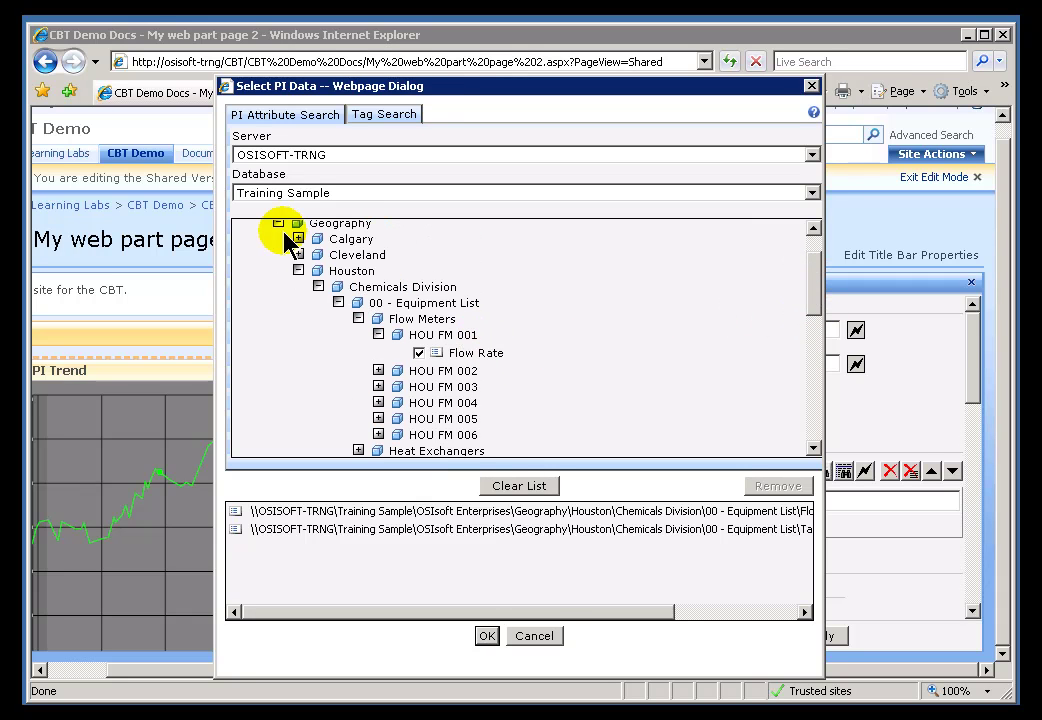
click(246, 512)
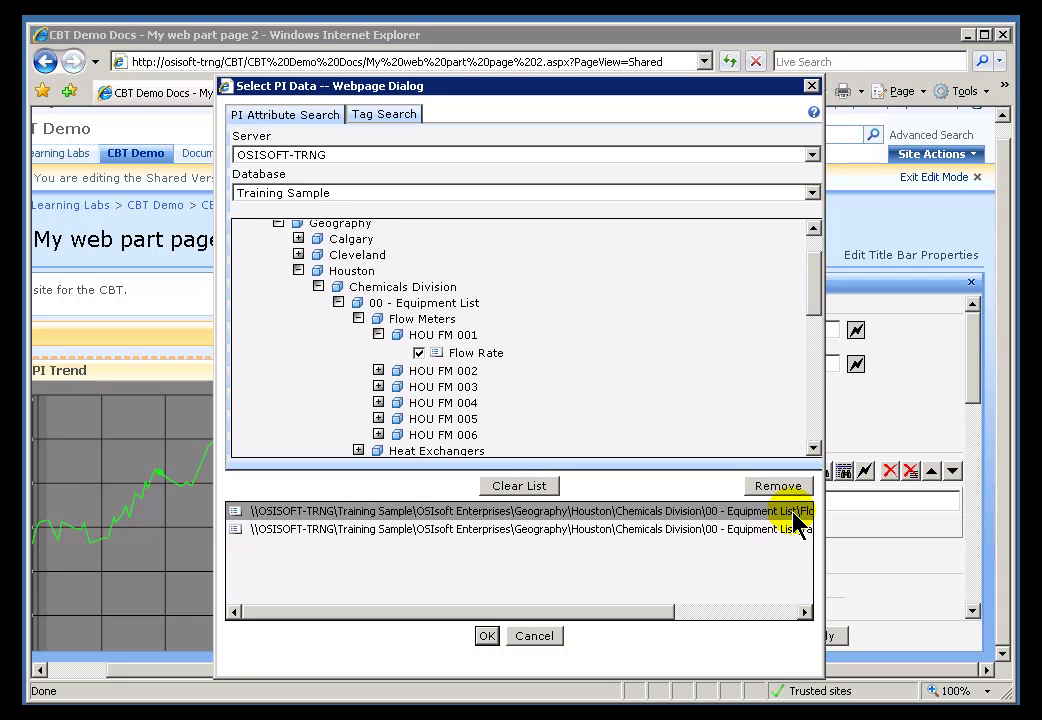
click(795, 529)
click(797, 513)
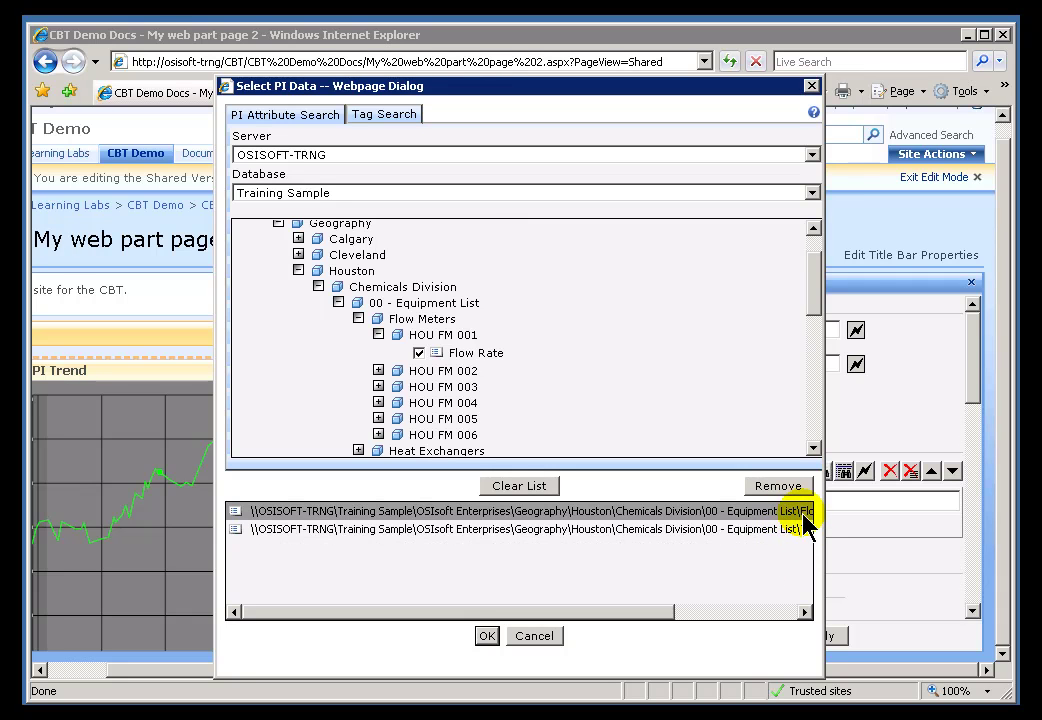
drag(655, 611, 796, 614)
click(770, 522)
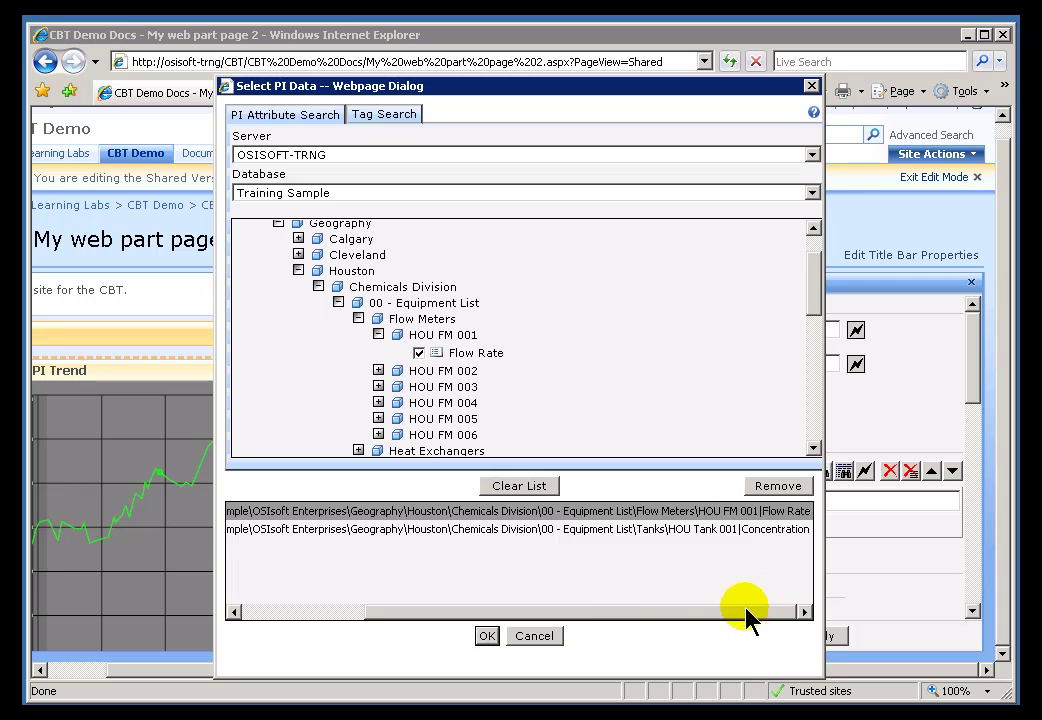
drag(740, 614, 565, 612)
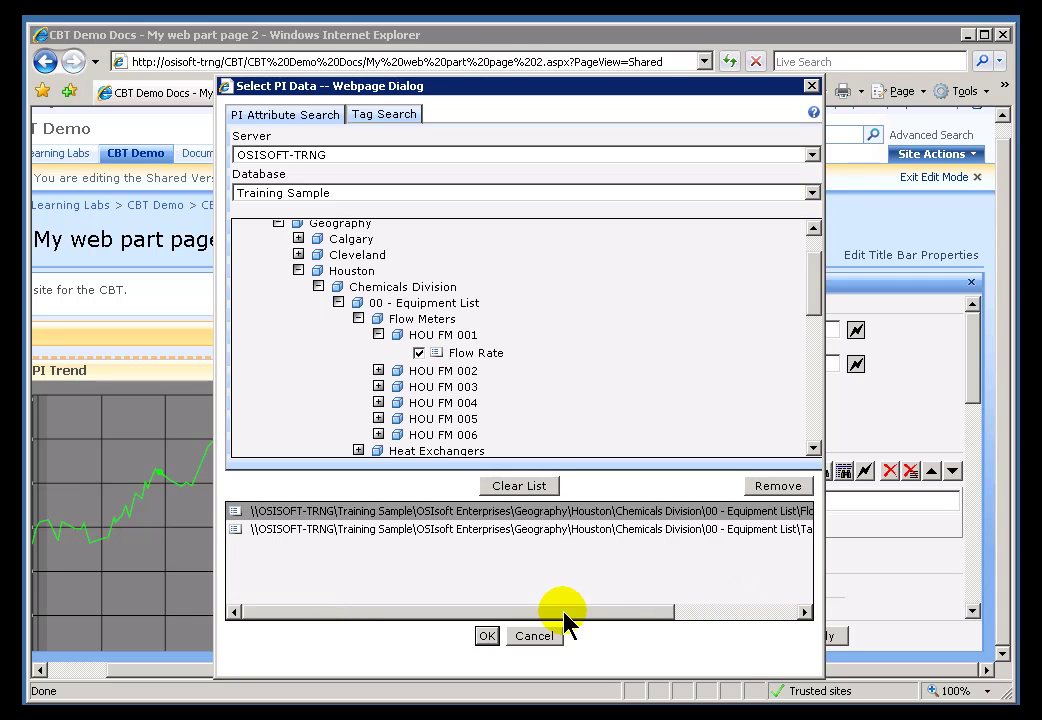
- Add Flow Rate and Concentration as trend traces and view Flow Rate's Attribute Context Path
click(487, 636)
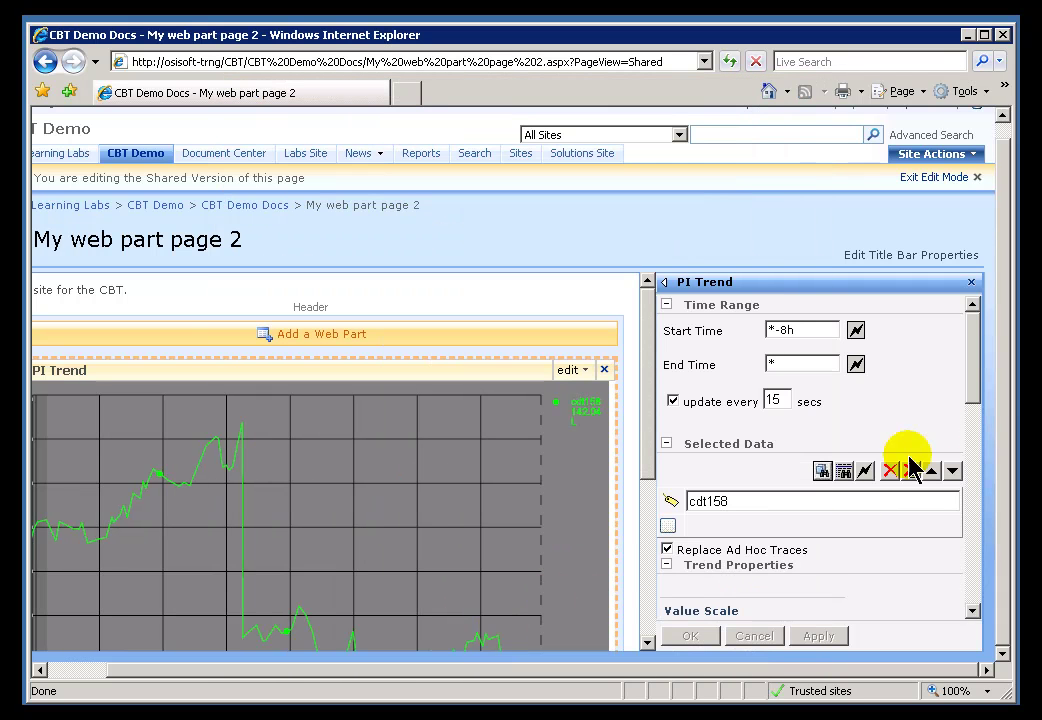
drag(970, 377, 977, 401)
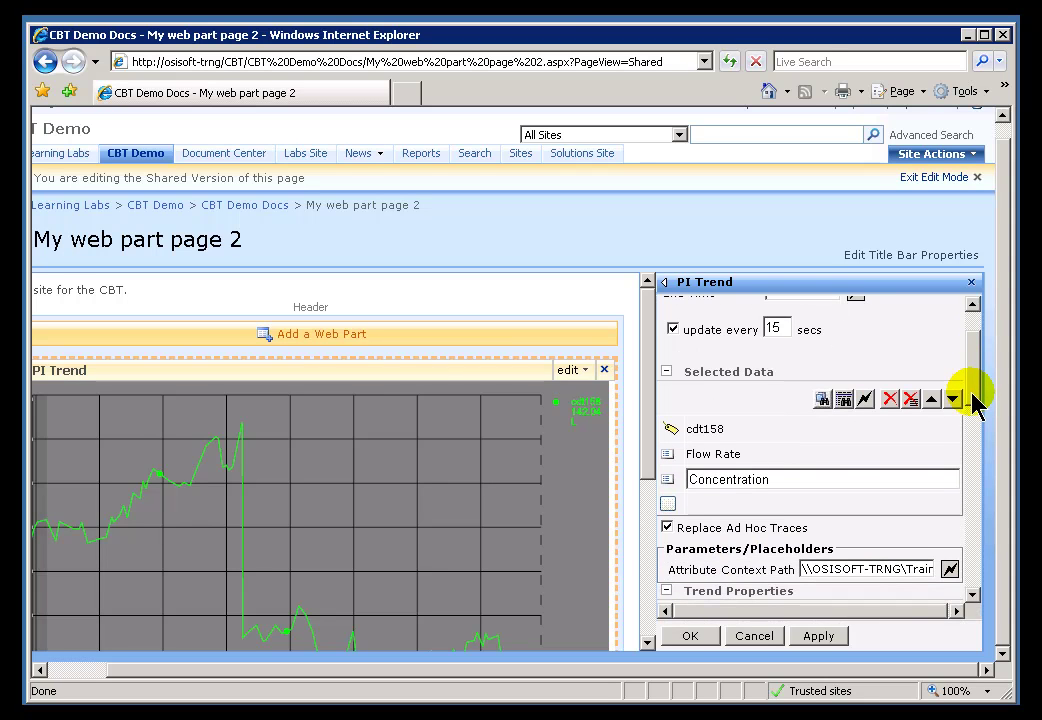
click(724, 454)
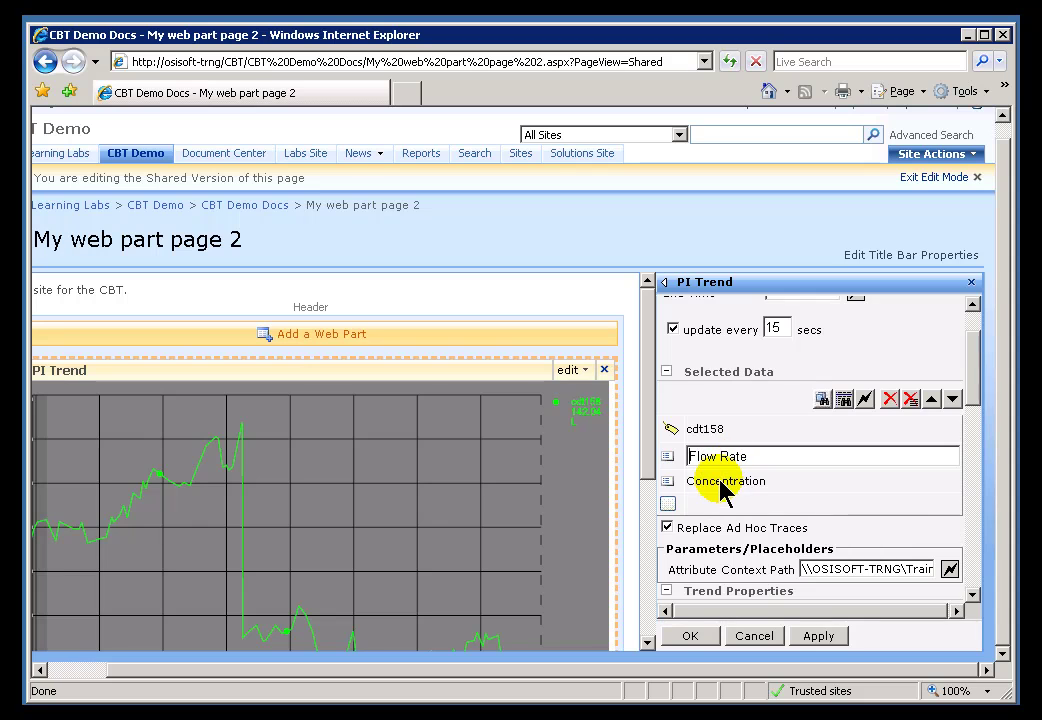
click(720, 484)
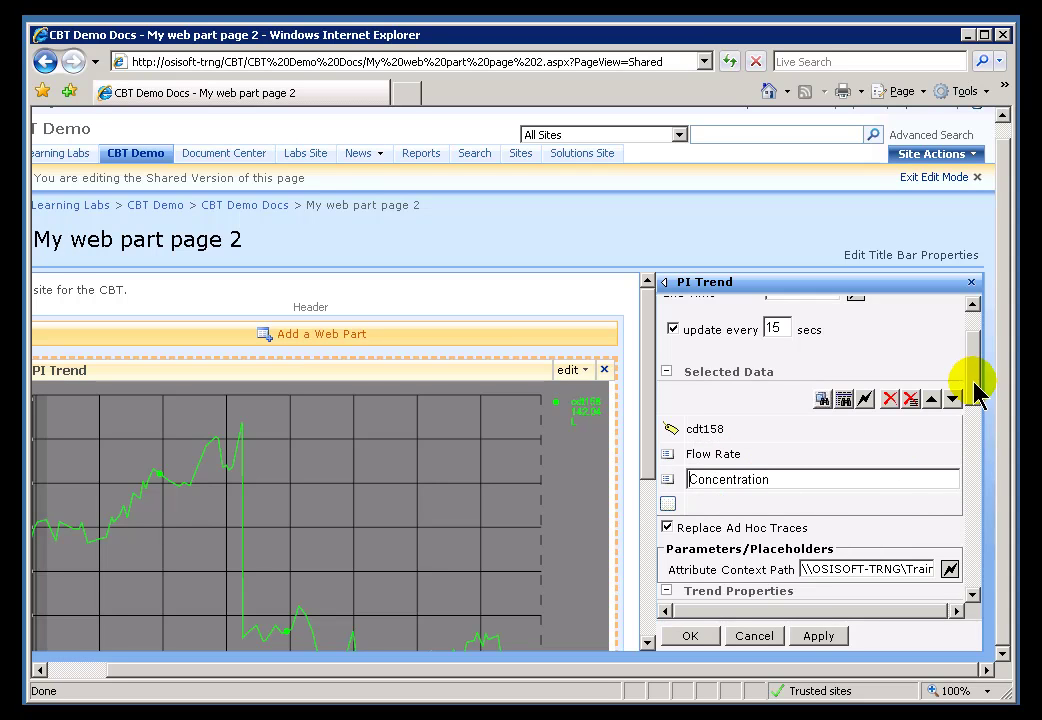
drag(973, 385, 975, 410)
scroll(975, 413, down, 1)
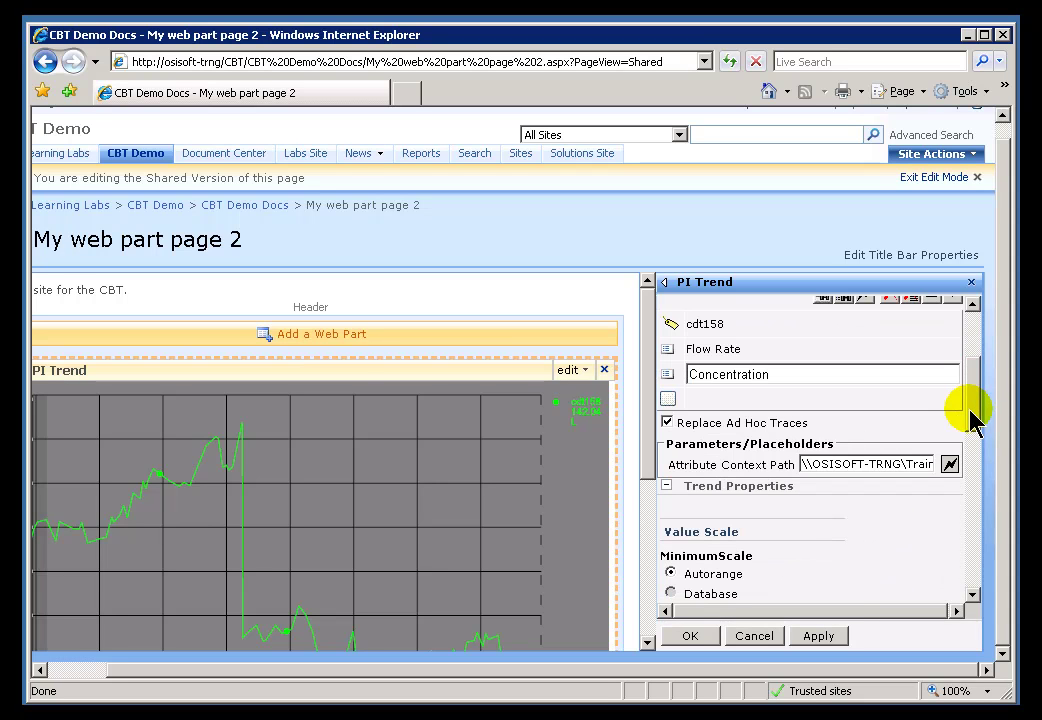
click(704, 352)
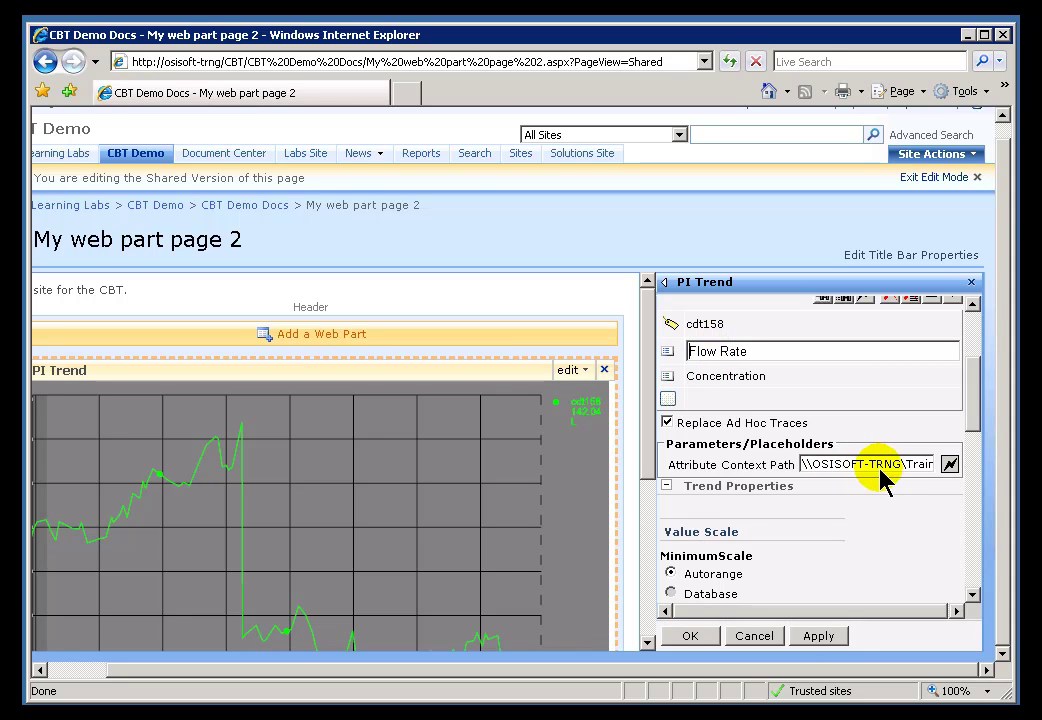
- Review the Flow Rate and Concentration context paths, then apply the trend settings with OK
drag(880, 464, 955, 465)
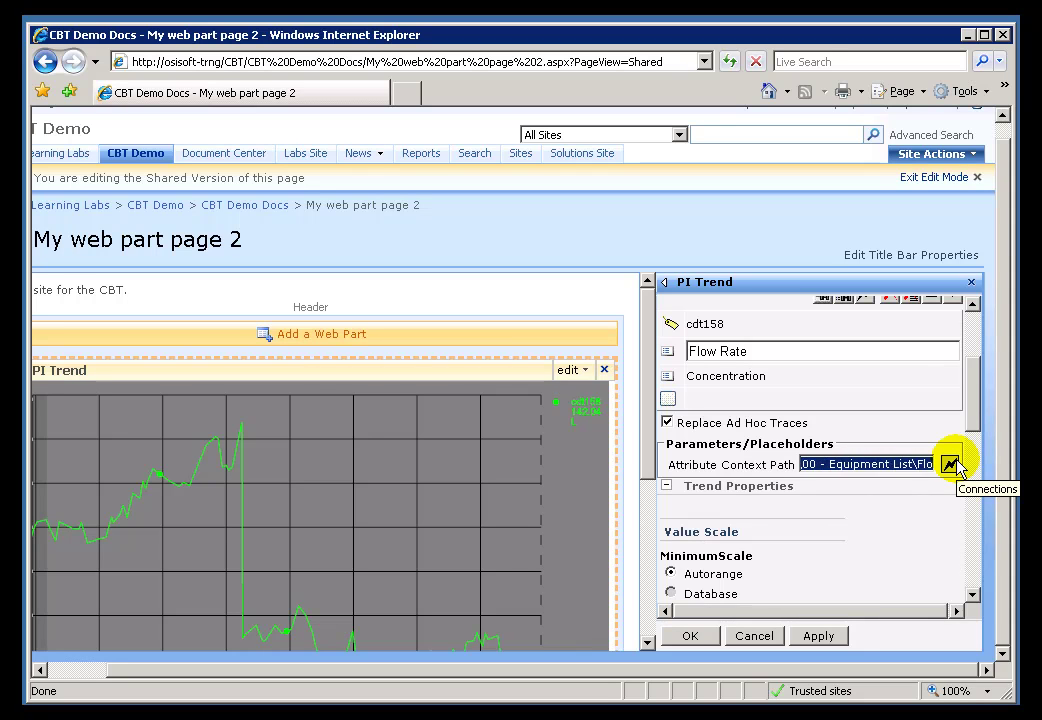
click(808, 465)
key(Home)
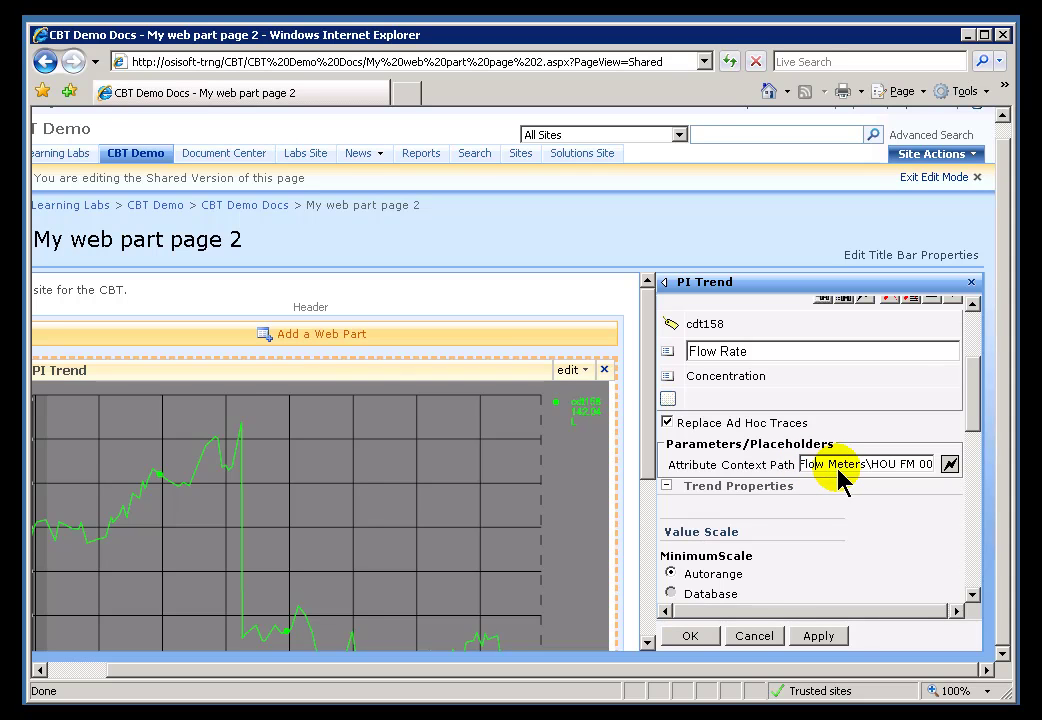
click(724, 375)
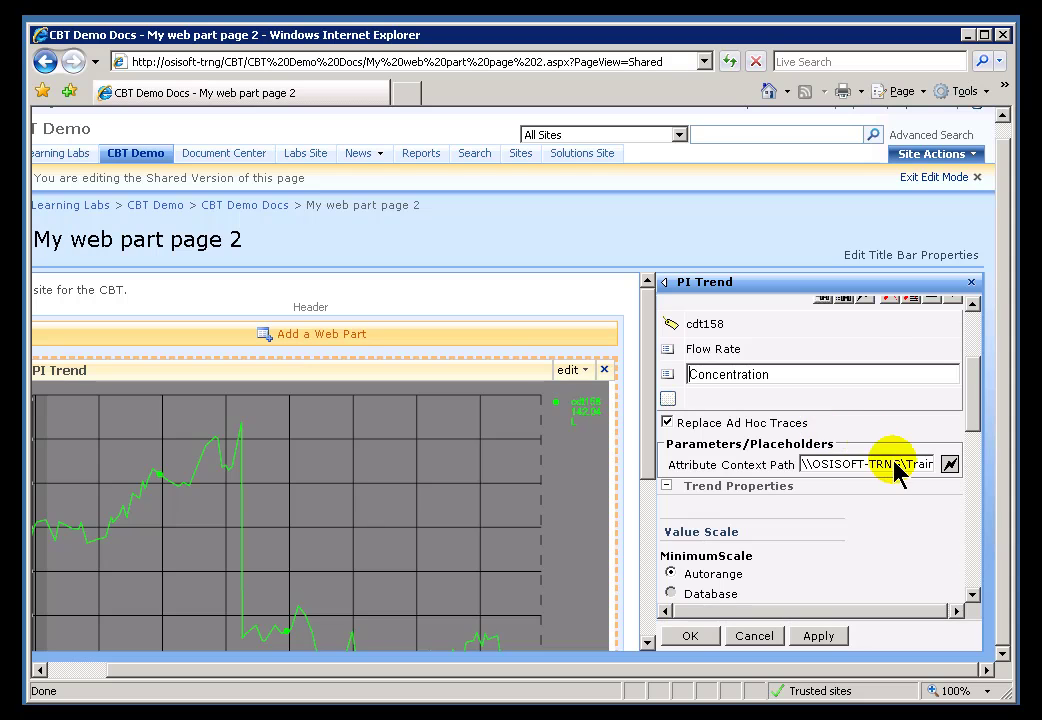
drag(896, 466, 953, 466)
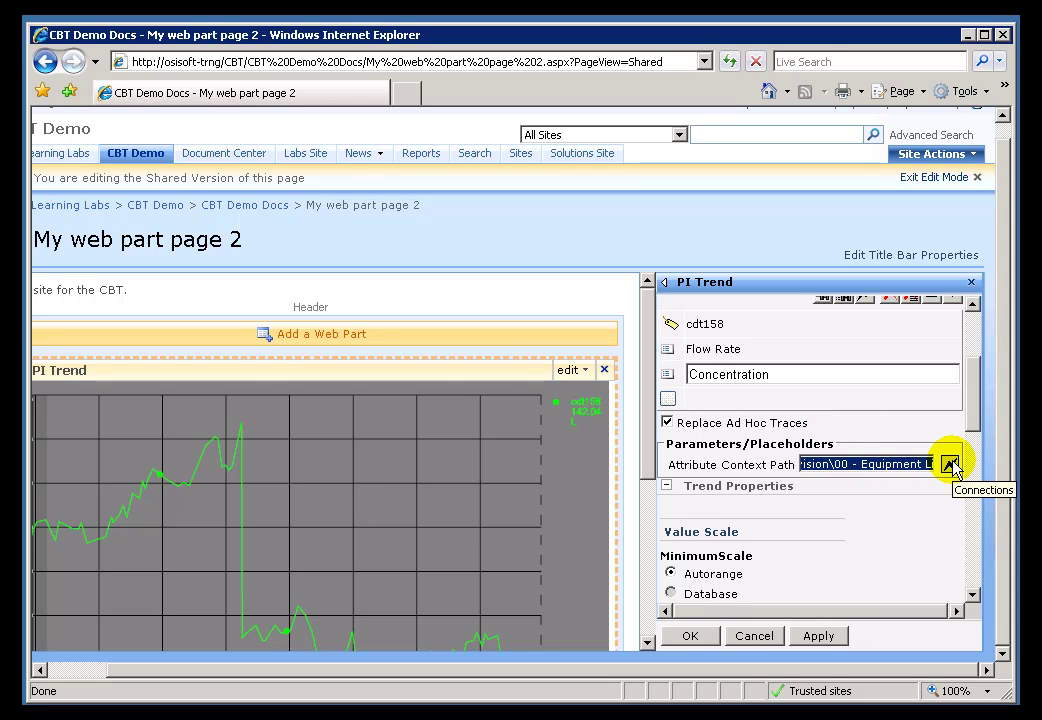
drag(953, 466, 945, 472)
click(902, 465)
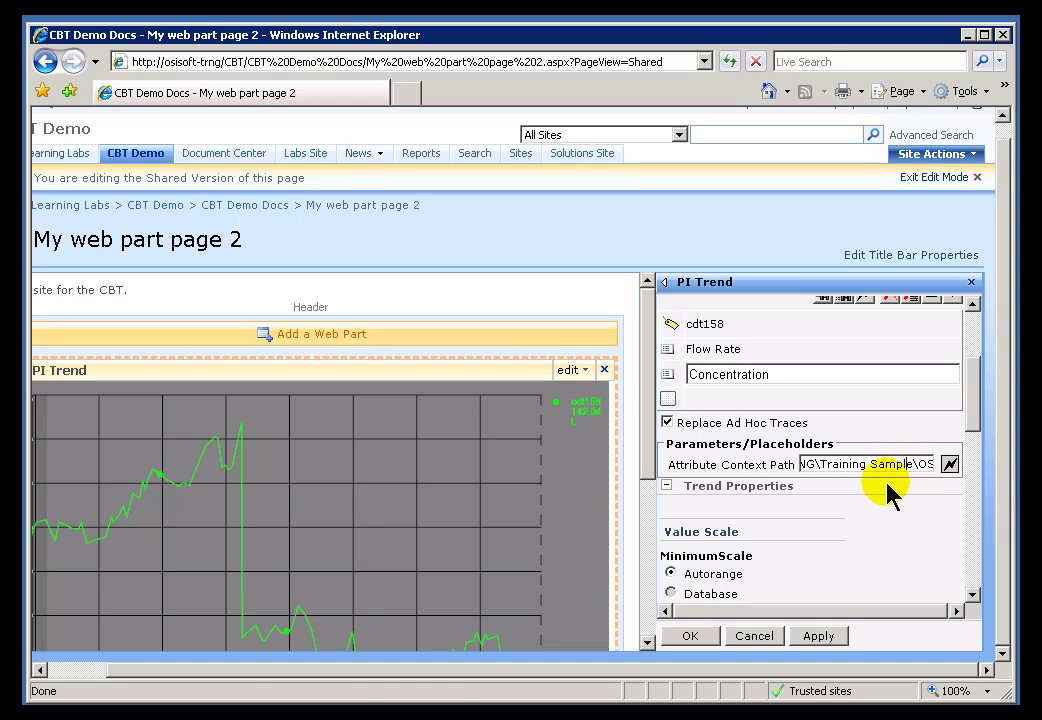
click(688, 638)
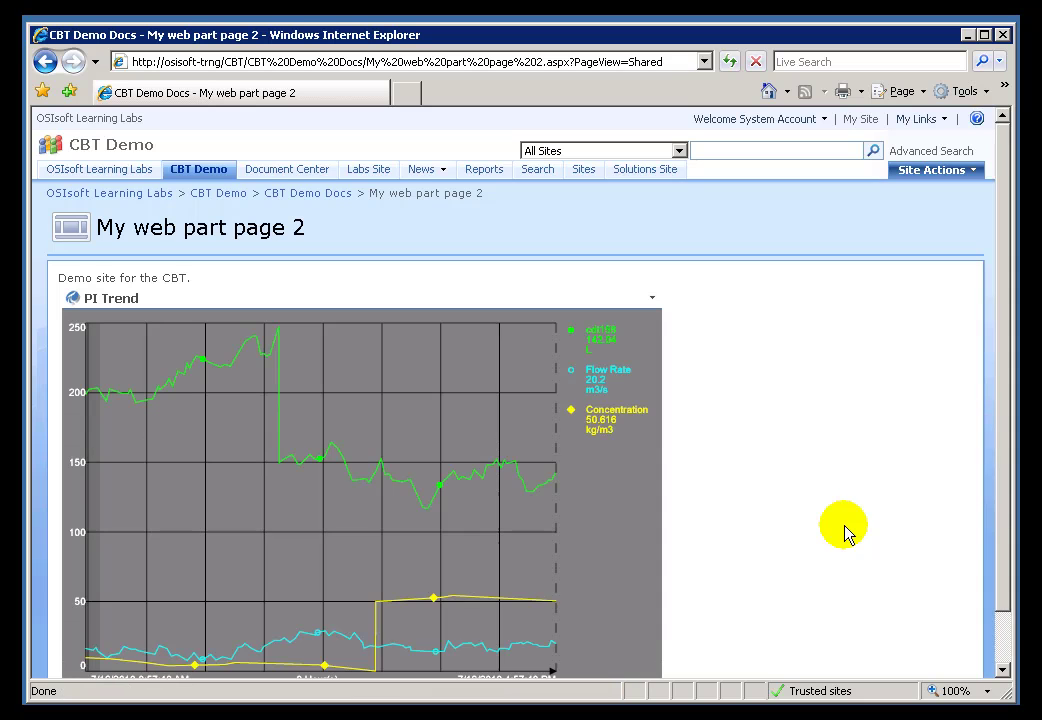
- Scroll the page to review the three-trace trend legend
drag(1002, 450, 1003, 495)
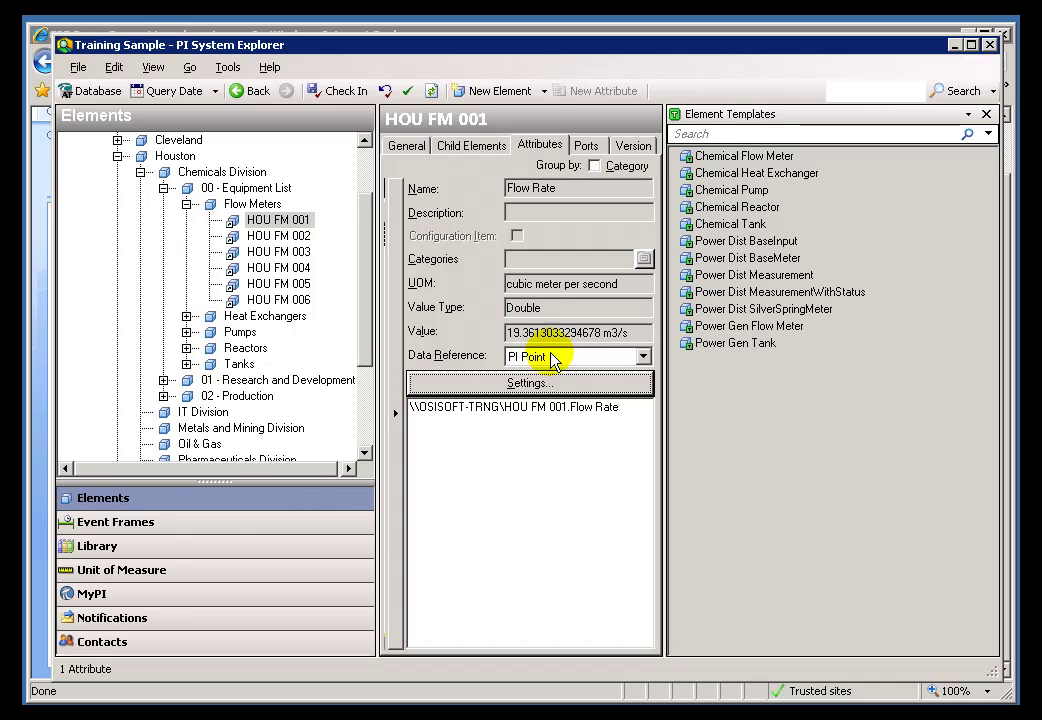
- Inspect the Flow Rate data reference settings for HOU FM 001 and HOU FM 006
click(527, 382)
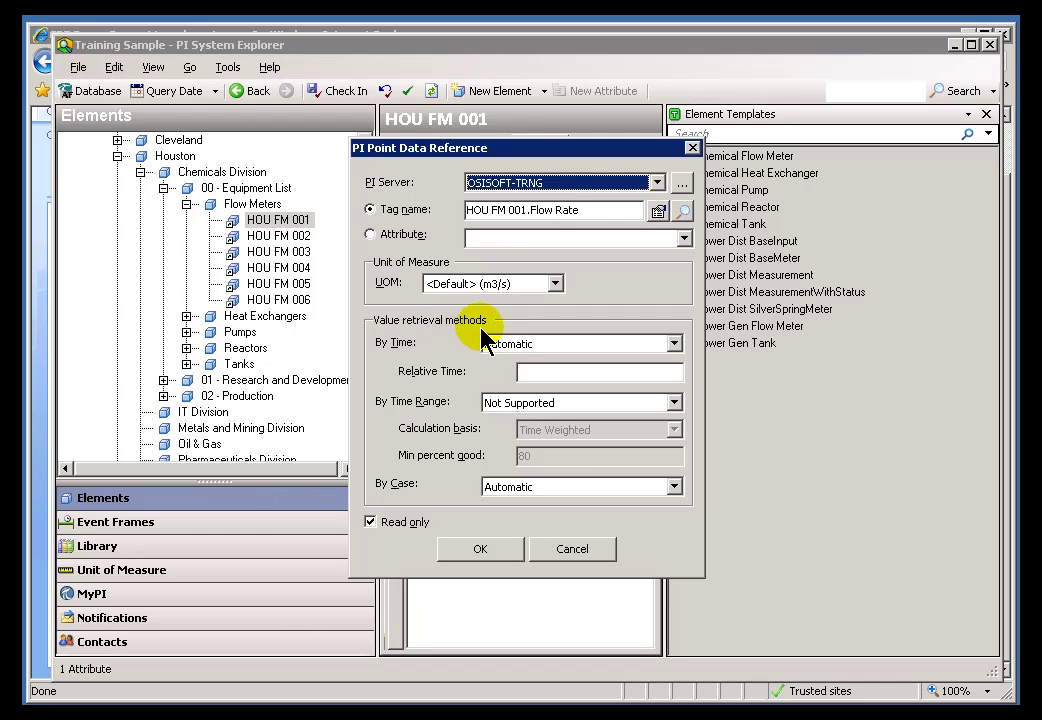
click(575, 552)
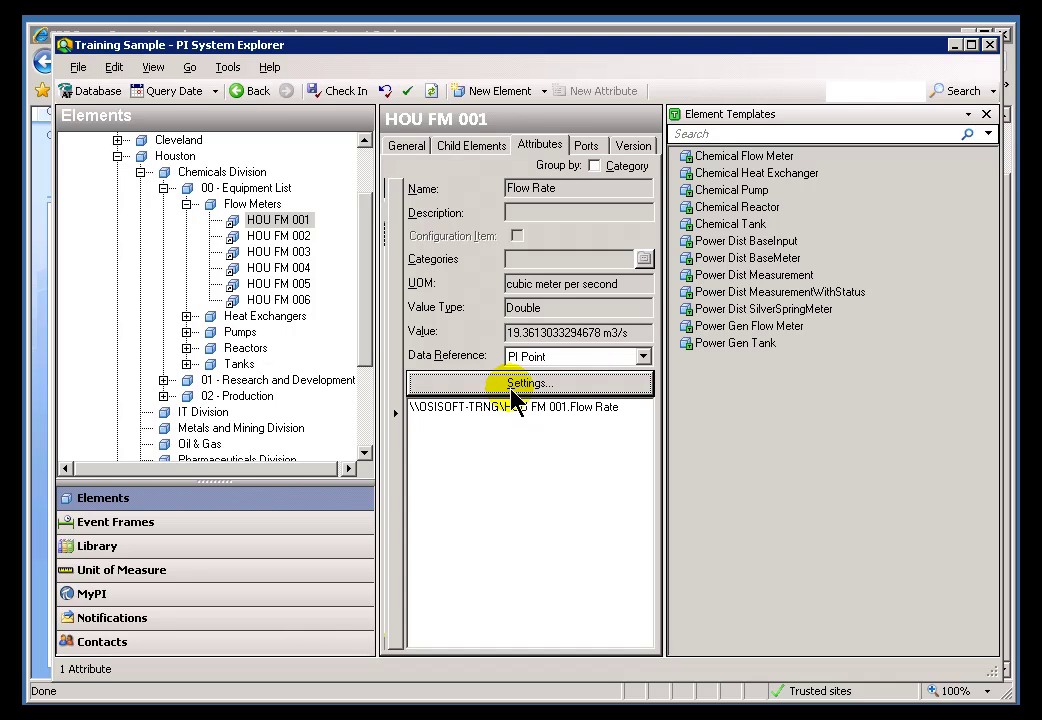
click(270, 237)
click(272, 300)
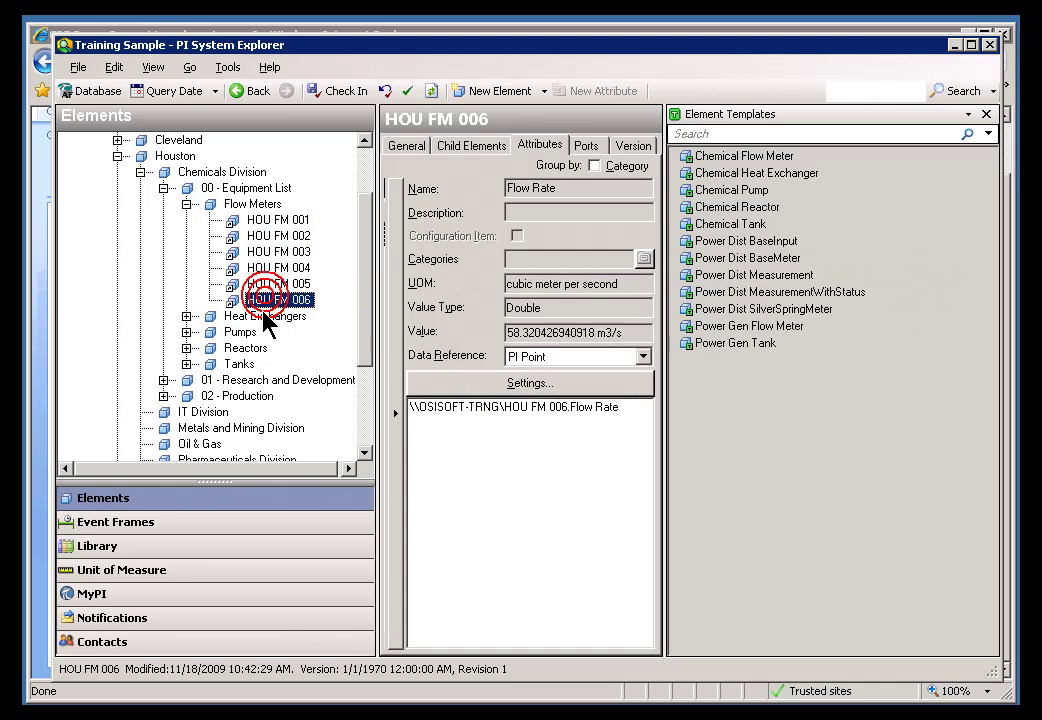
click(549, 385)
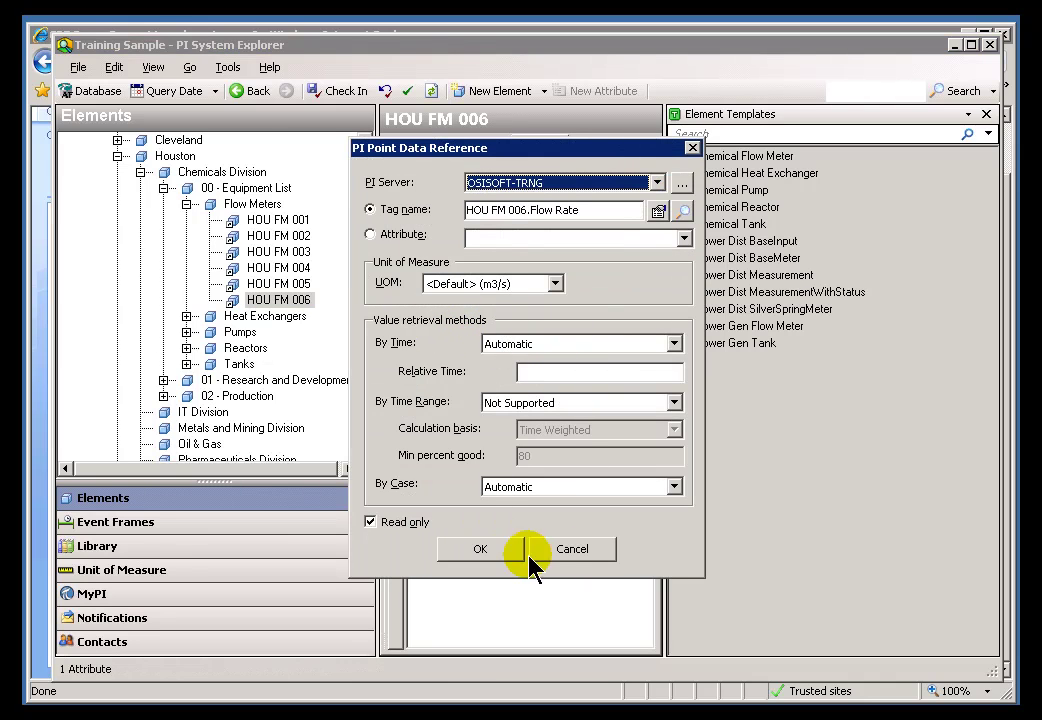
click(571, 552)
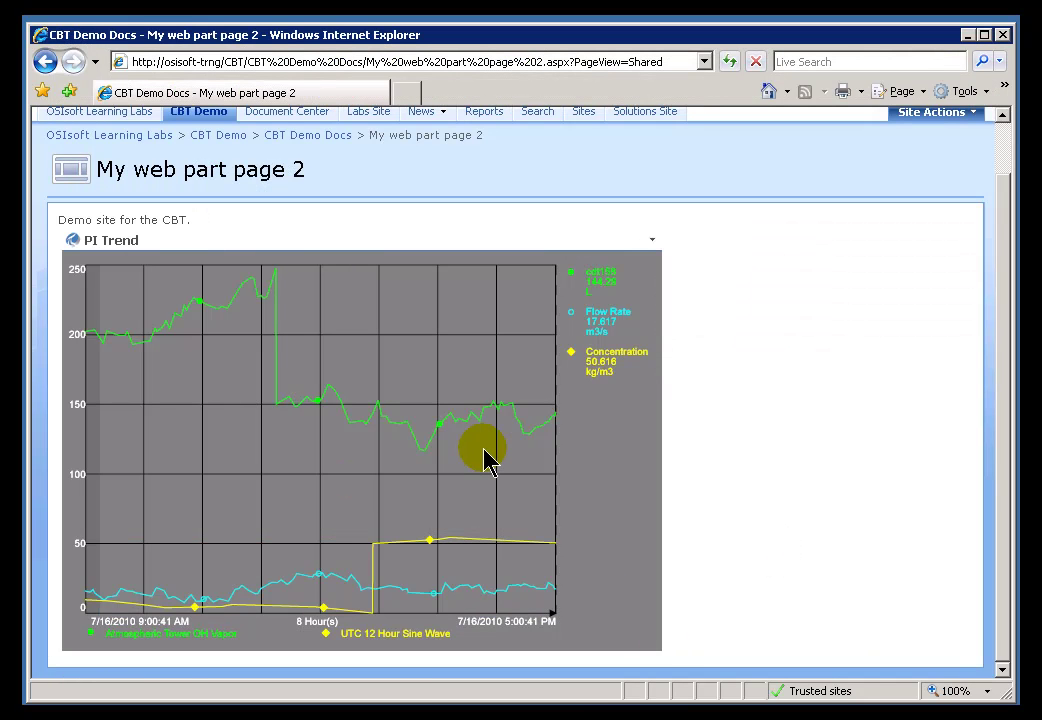
- Reopen the PI Trend web part for editing and show the Flow Rate trace's context path
click(652, 240)
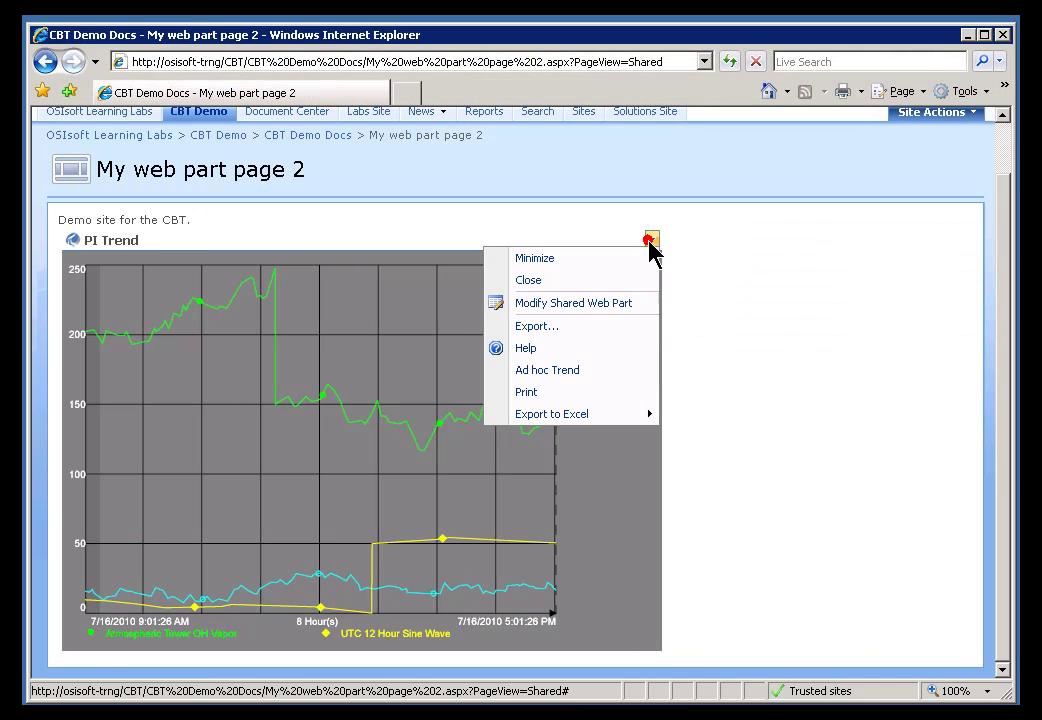
click(577, 303)
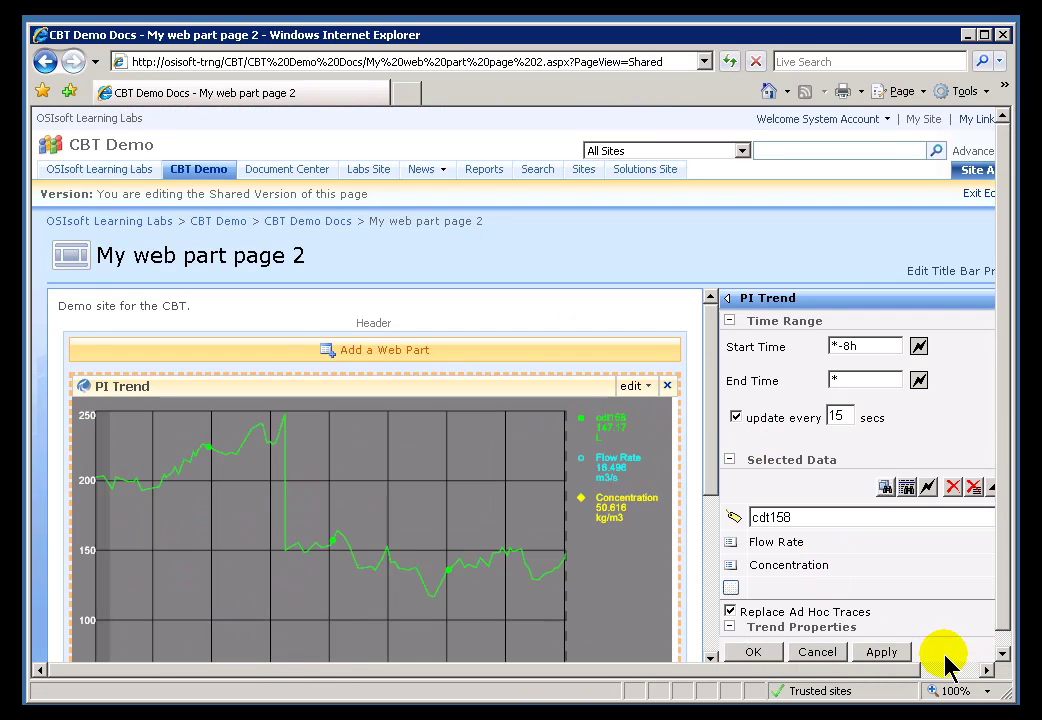
click(950, 669)
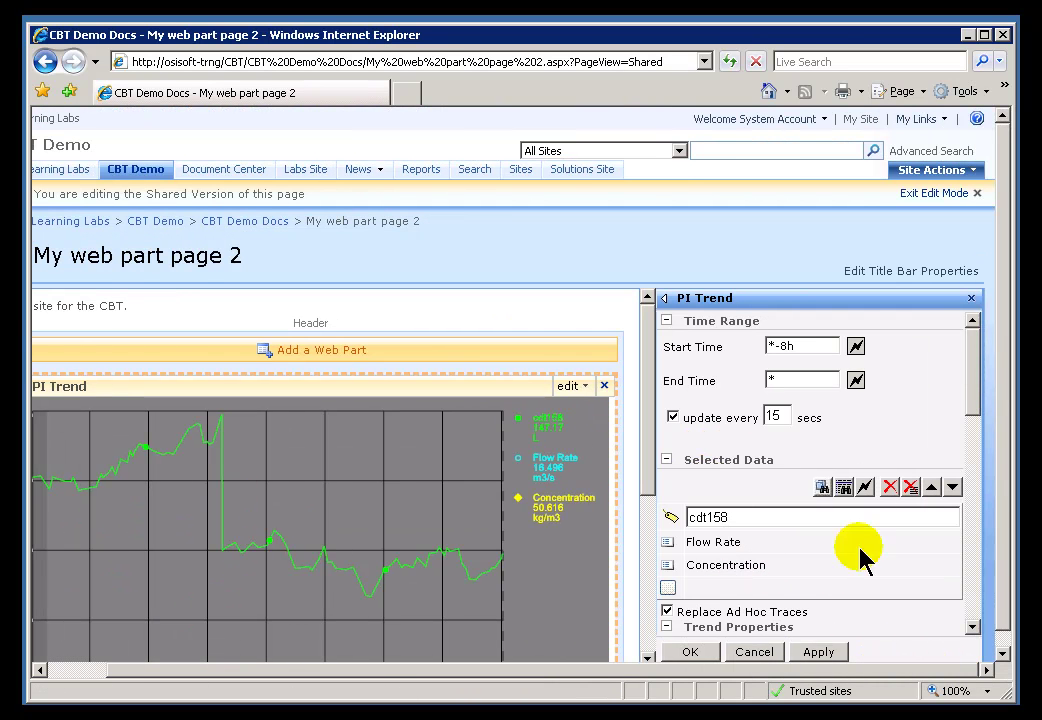
drag(977, 402, 962, 460)
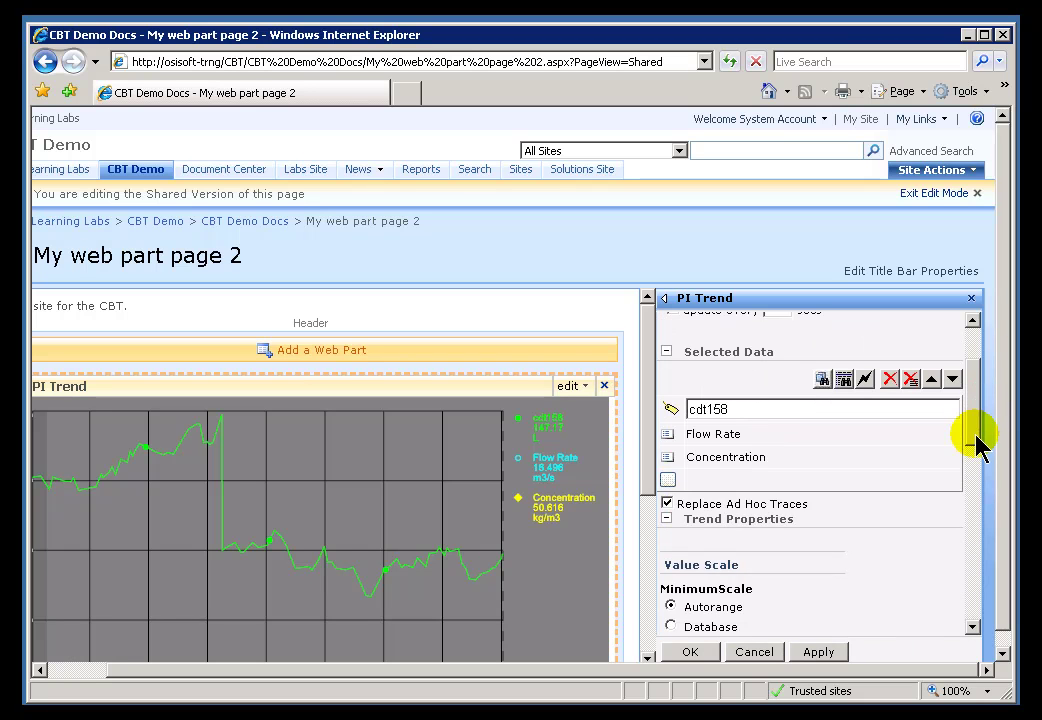
click(728, 414)
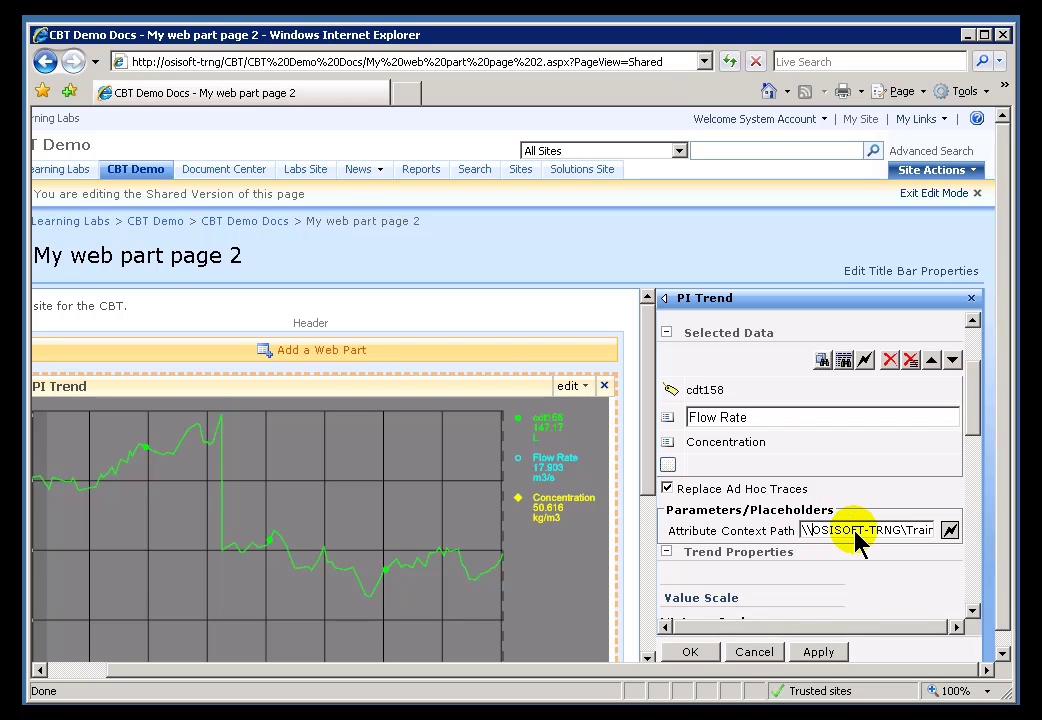
key(End)
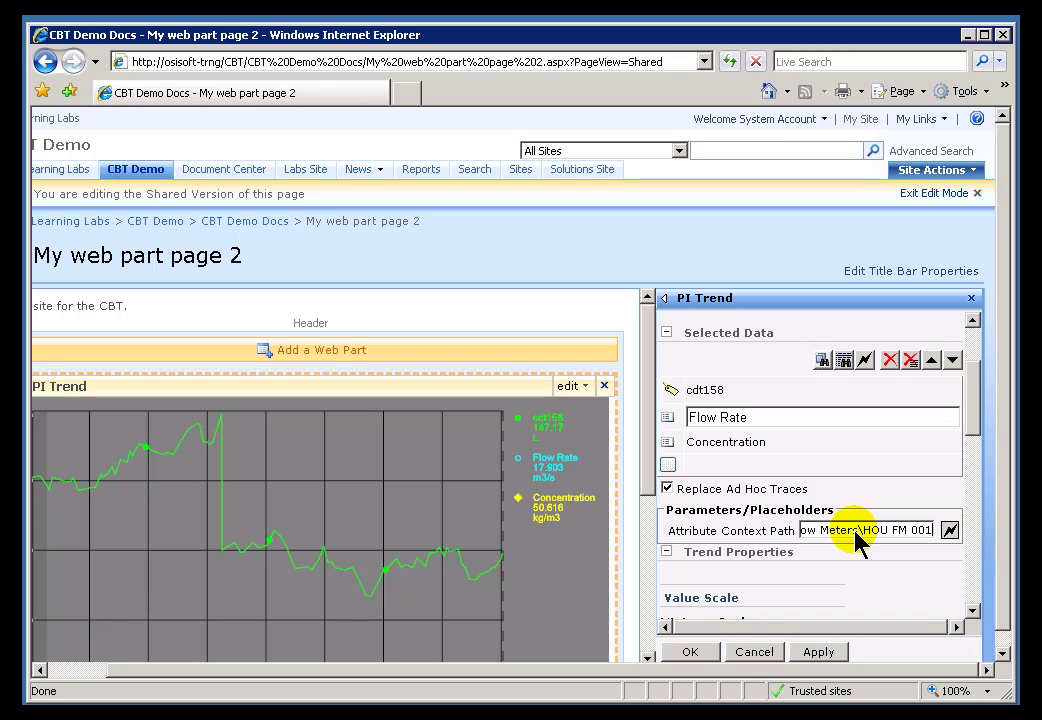
key(Home)
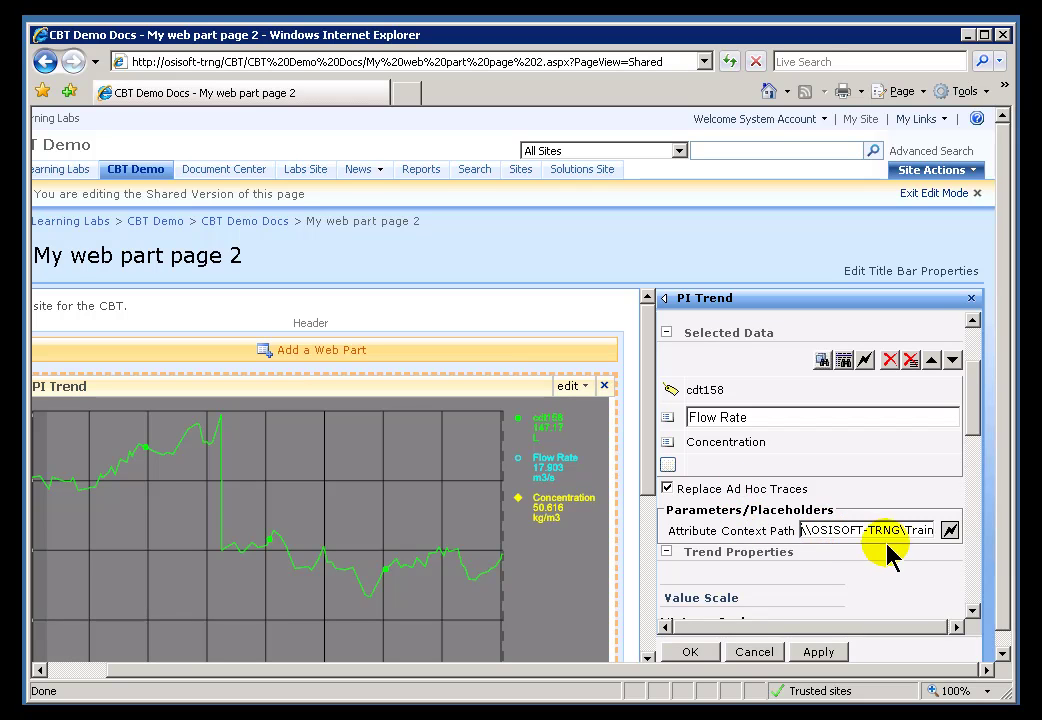
click(814, 533)
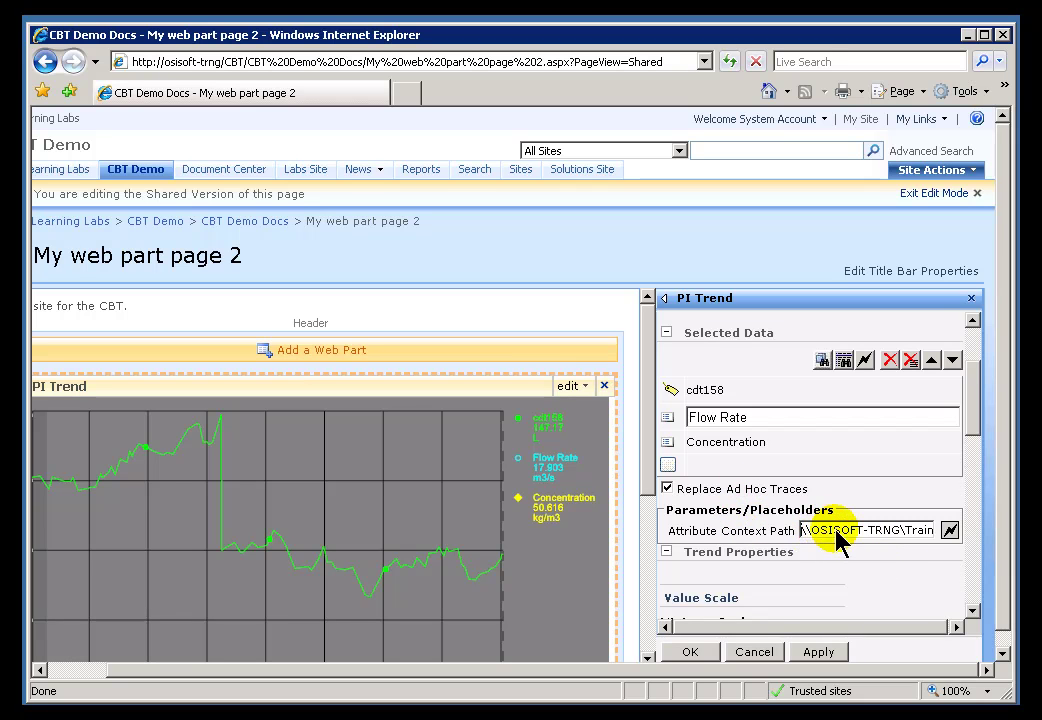